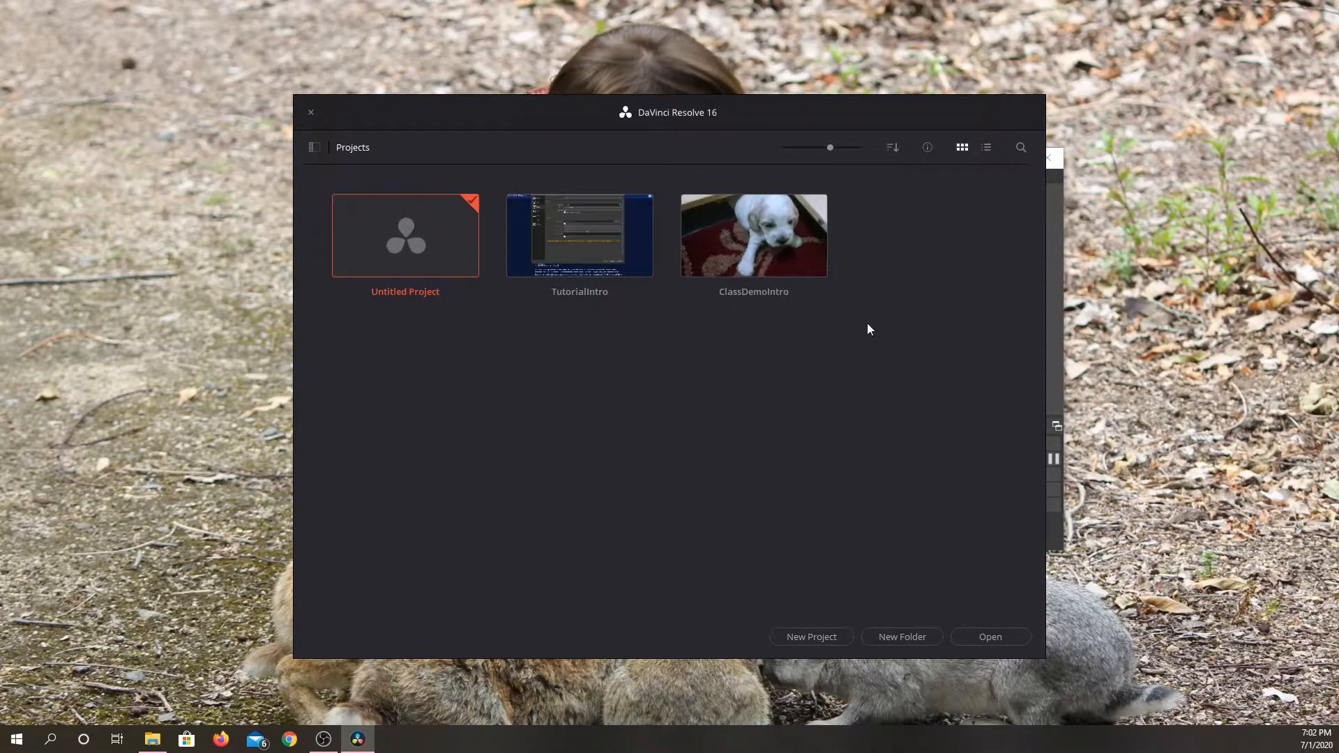
click(314, 147)
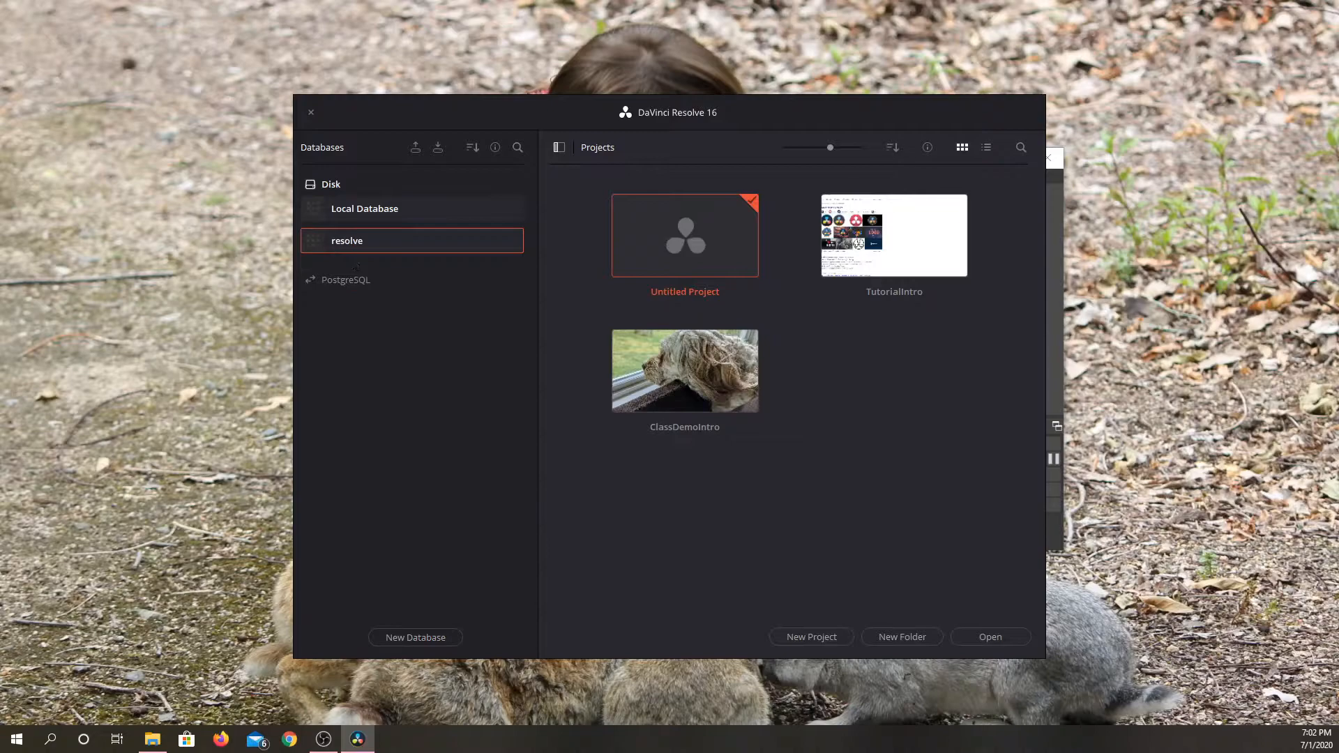
click(438, 636)
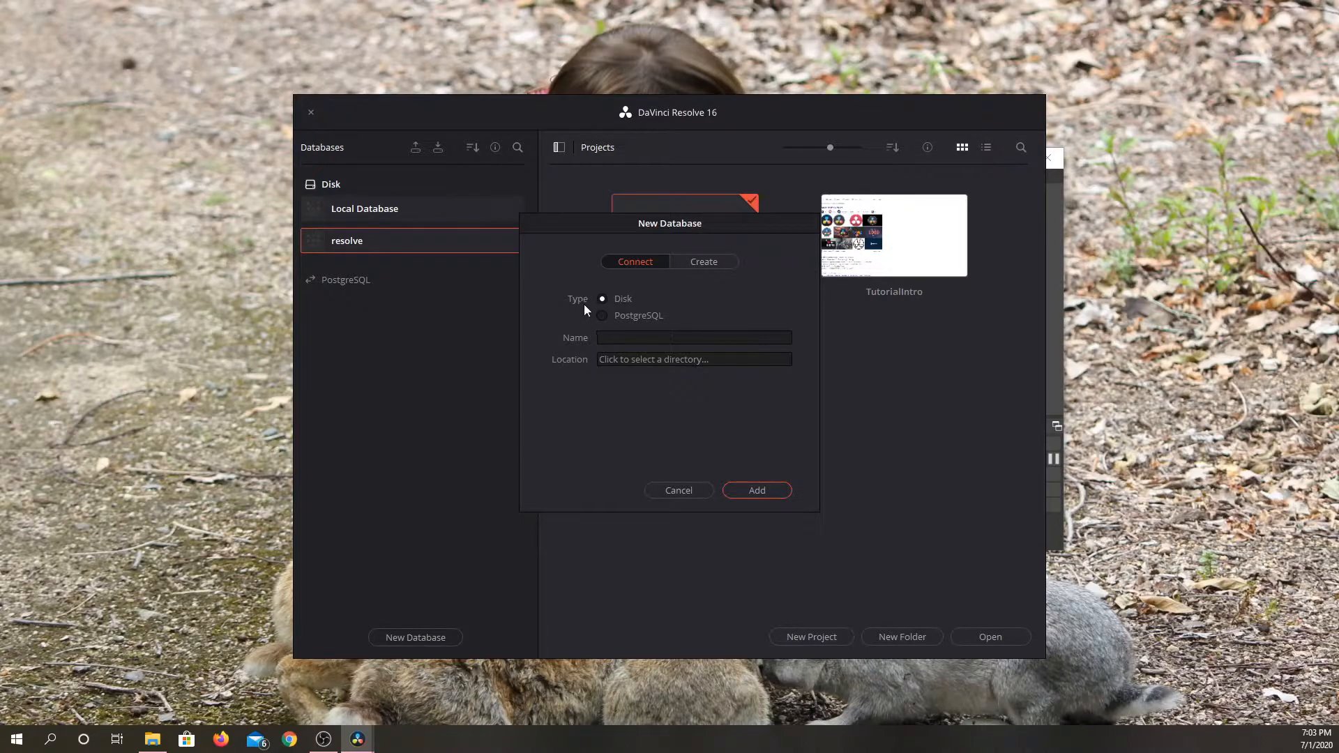
click(697, 262)
click(662, 386)
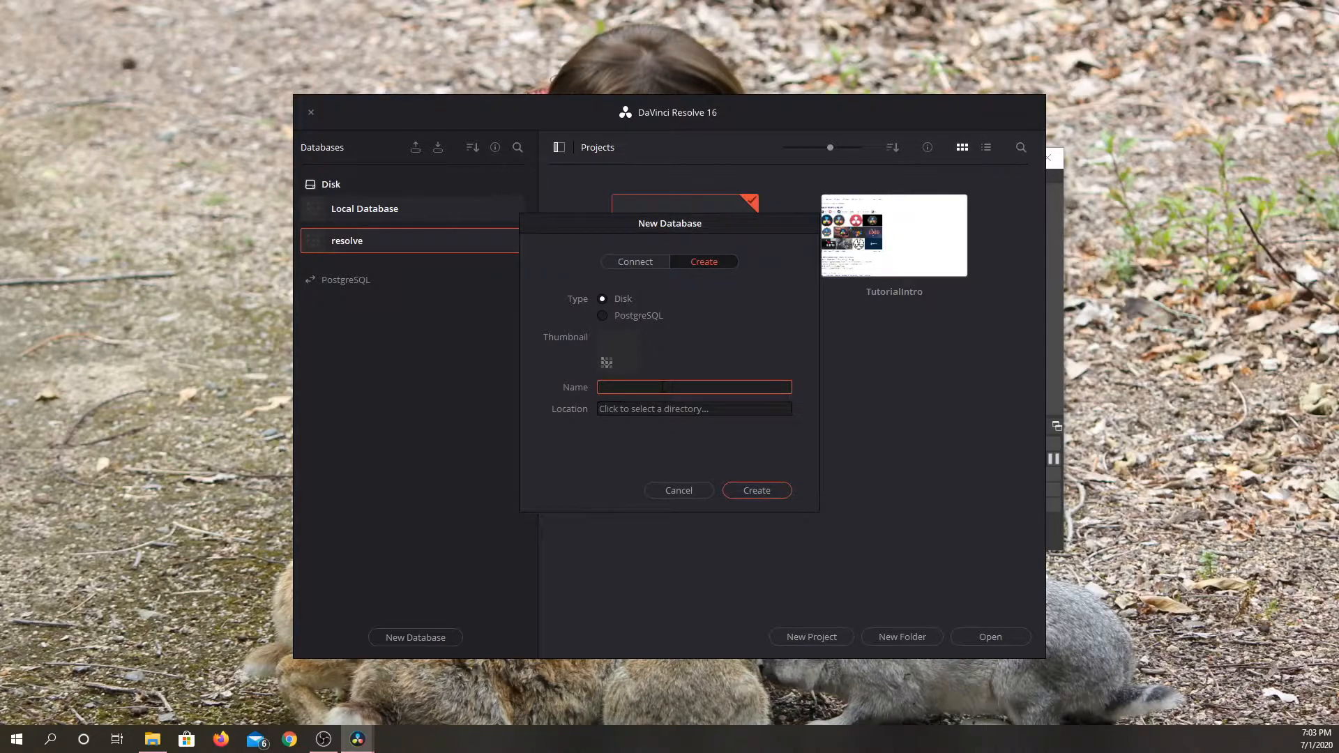
text(resolvedemofiles)
click(674, 408)
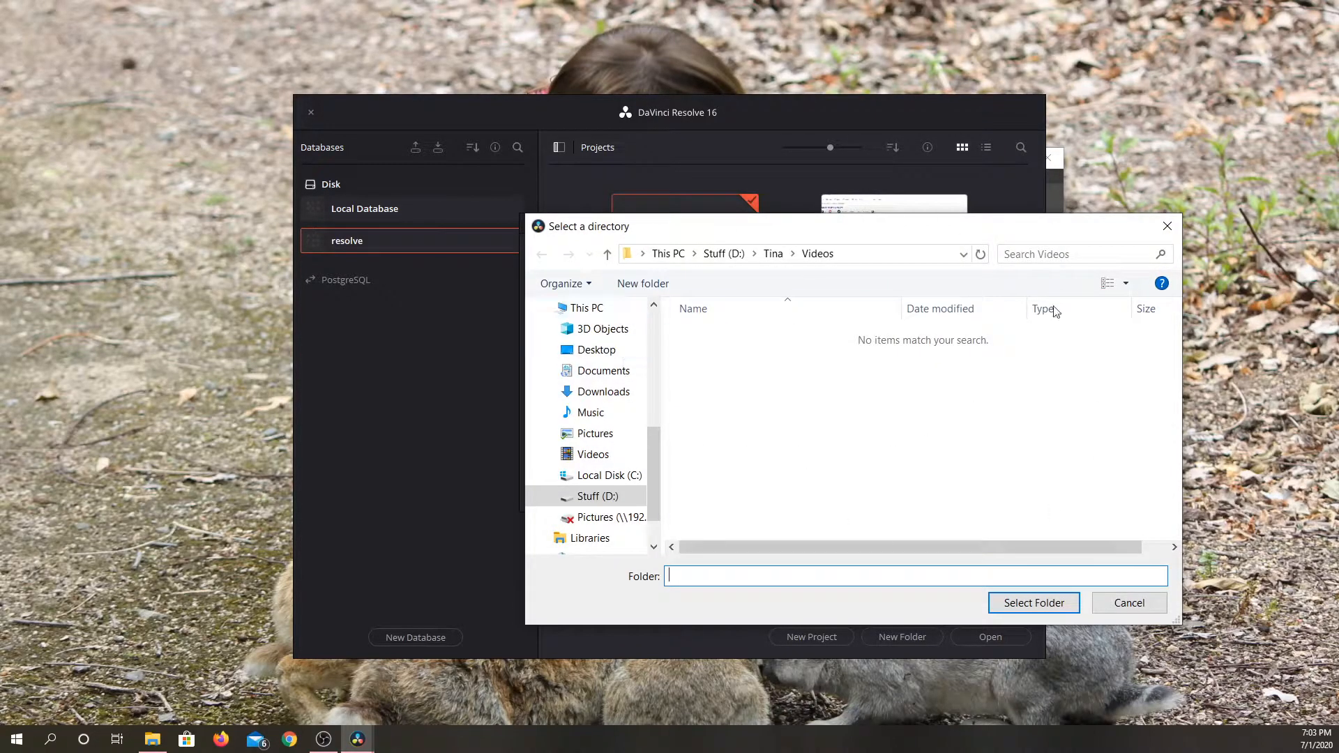
mouse_move(655, 484)
mouse_down()
mouse_move(646, 384)
mouse_move(651, 474)
mouse_up()
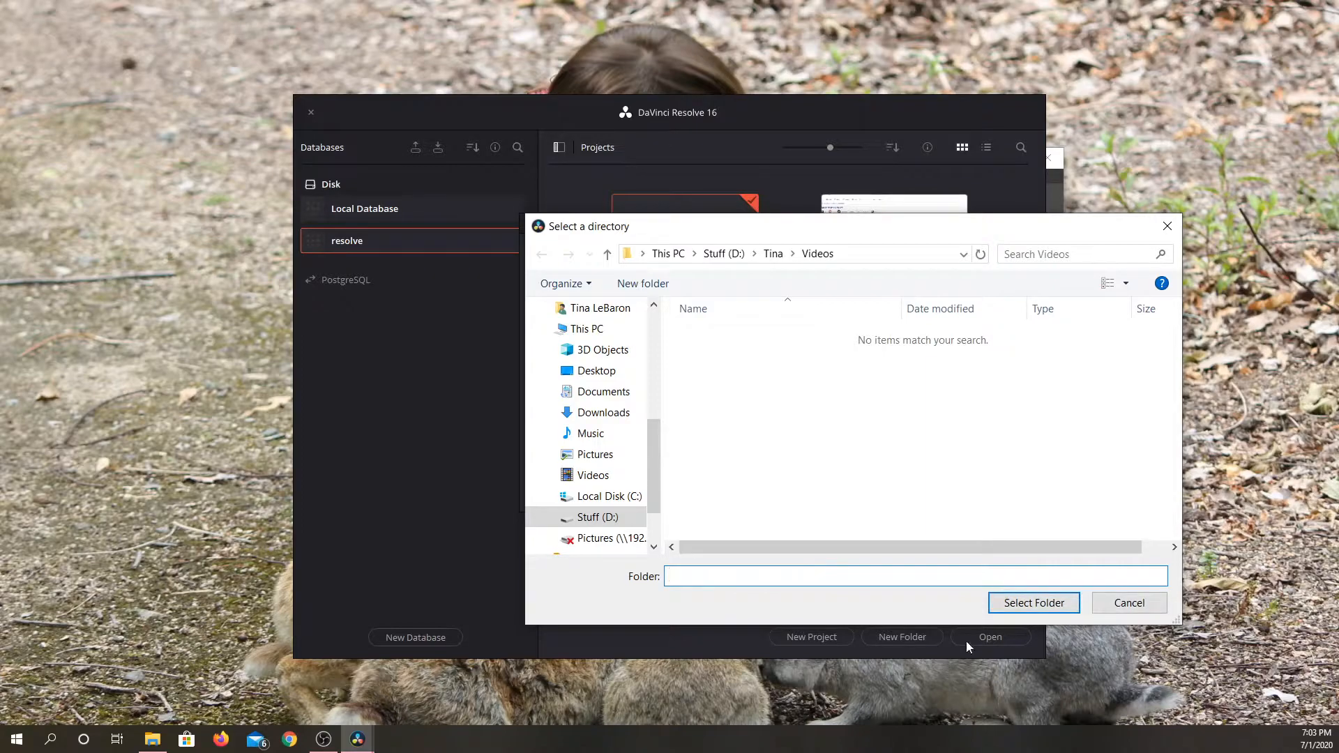
click(1128, 604)
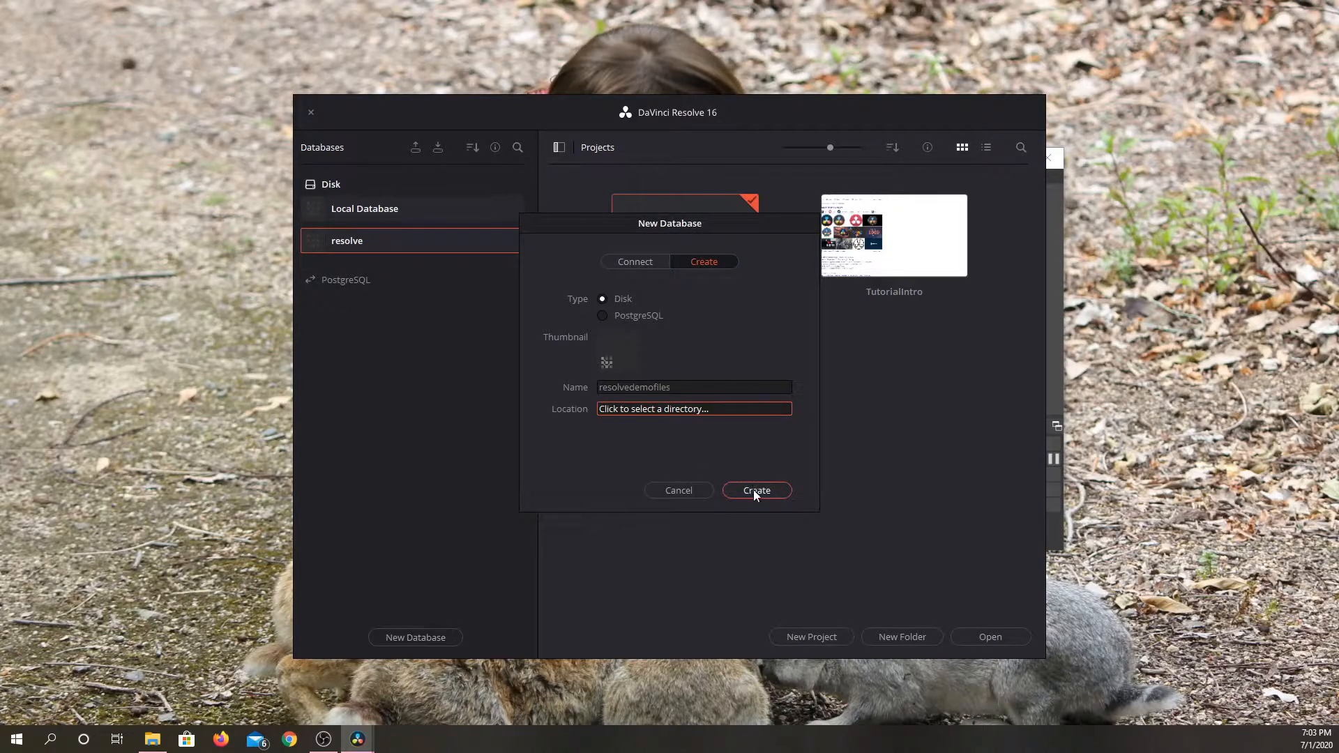
click(692, 488)
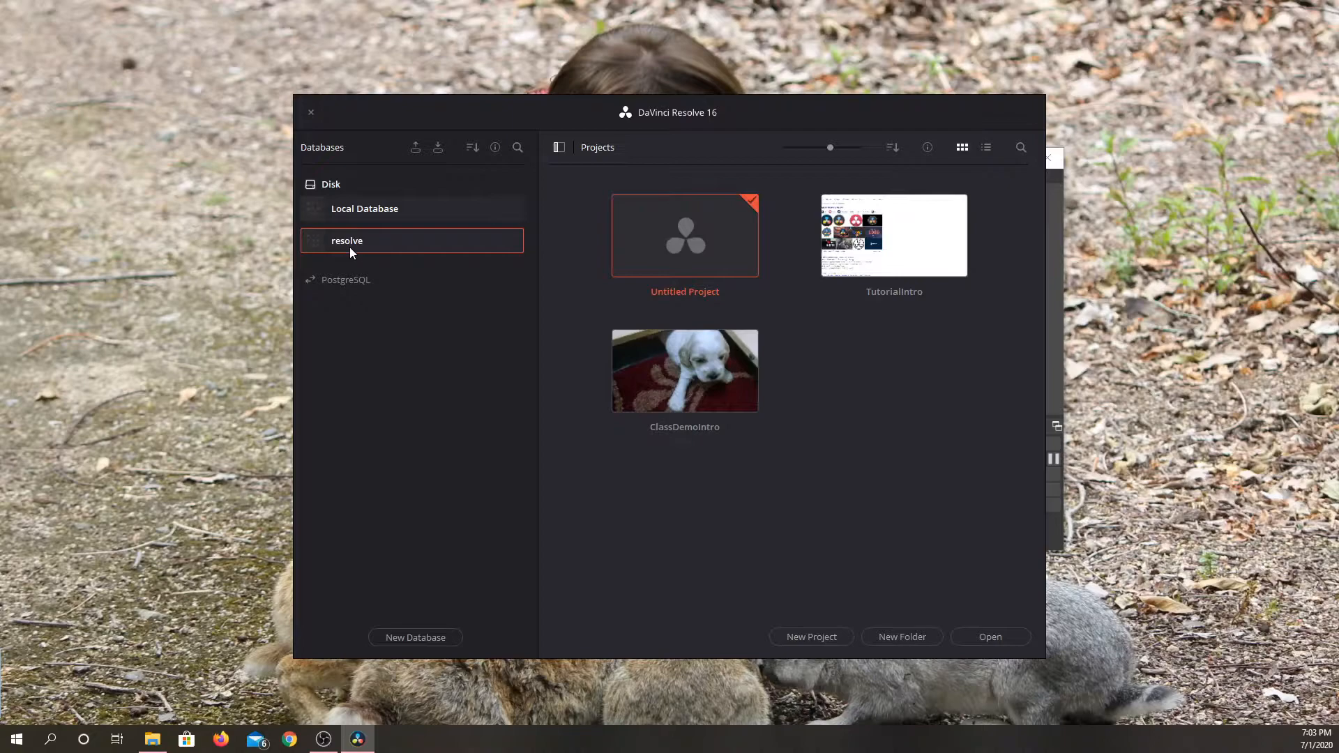
Permanently delete the TutorialIntro project from the resolve database.
click(878, 269)
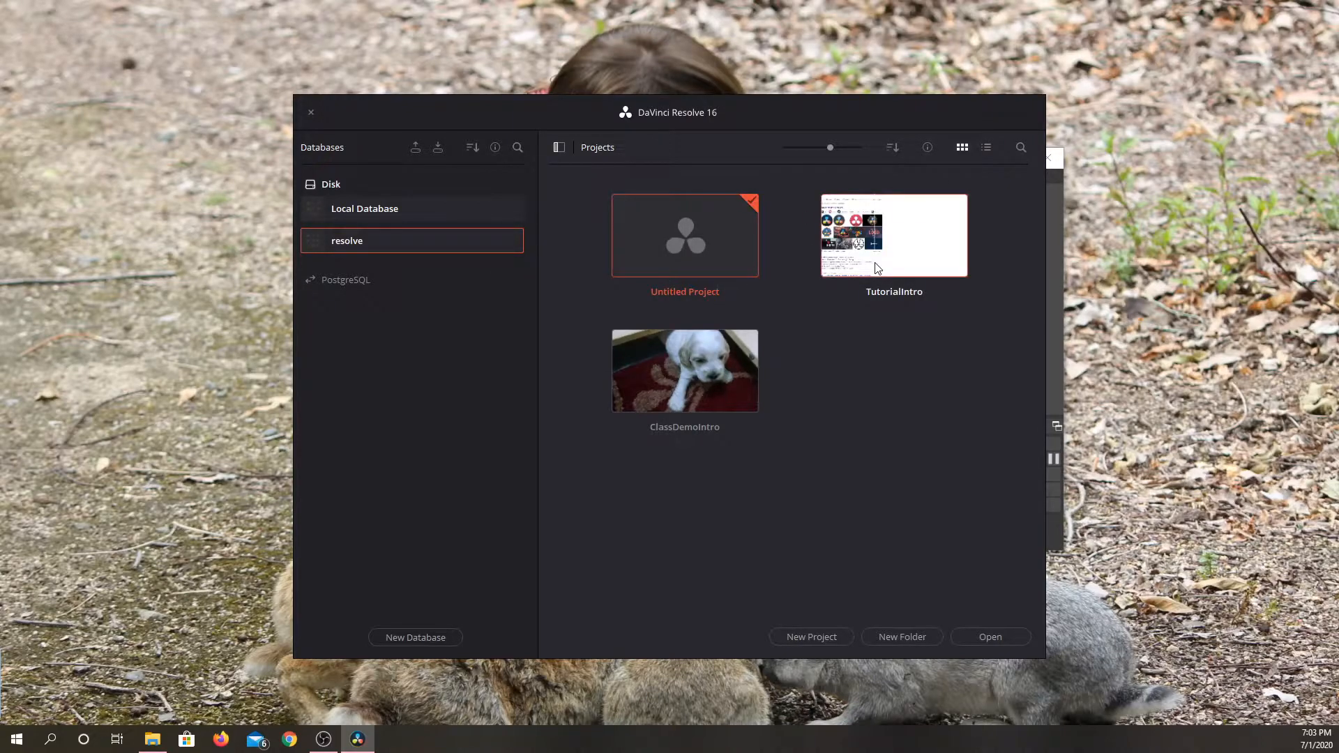
key(Delete)
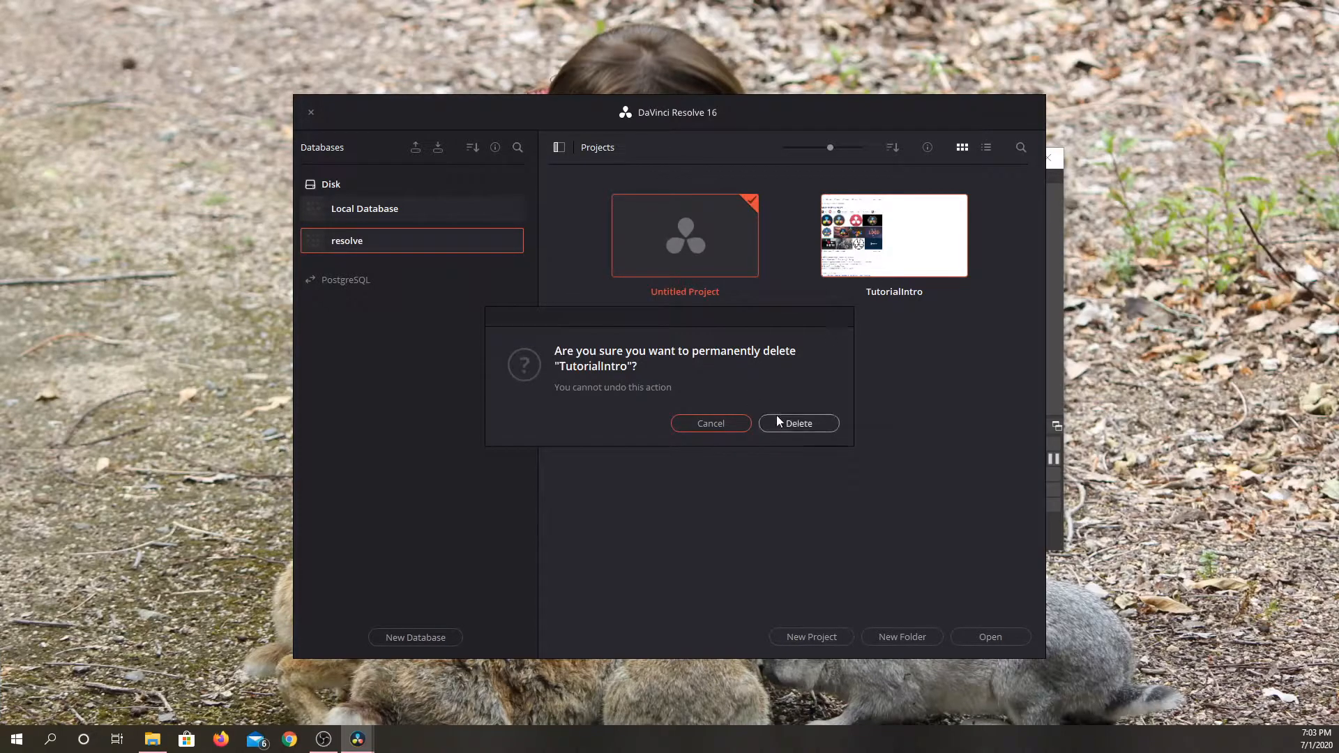
click(806, 424)
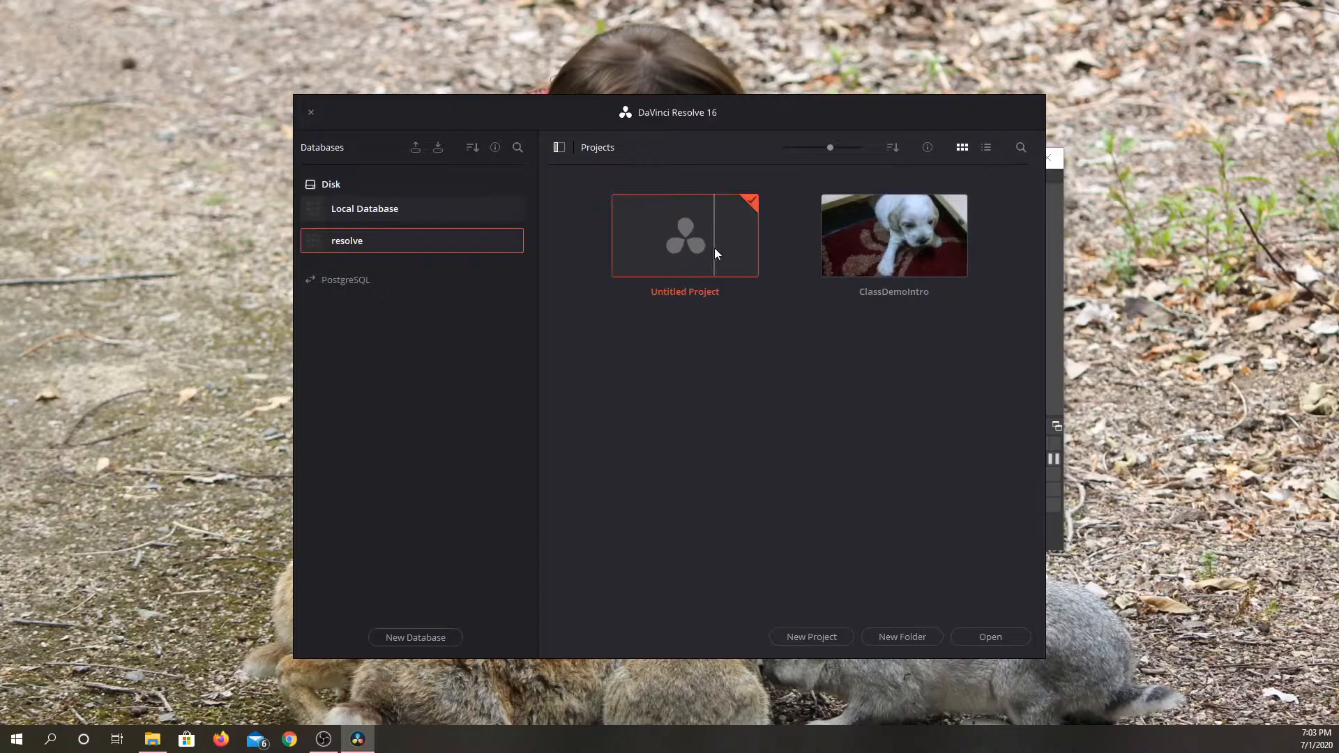
Create a new project named ResolveIntroDemo in the resolve database.
click(822, 640)
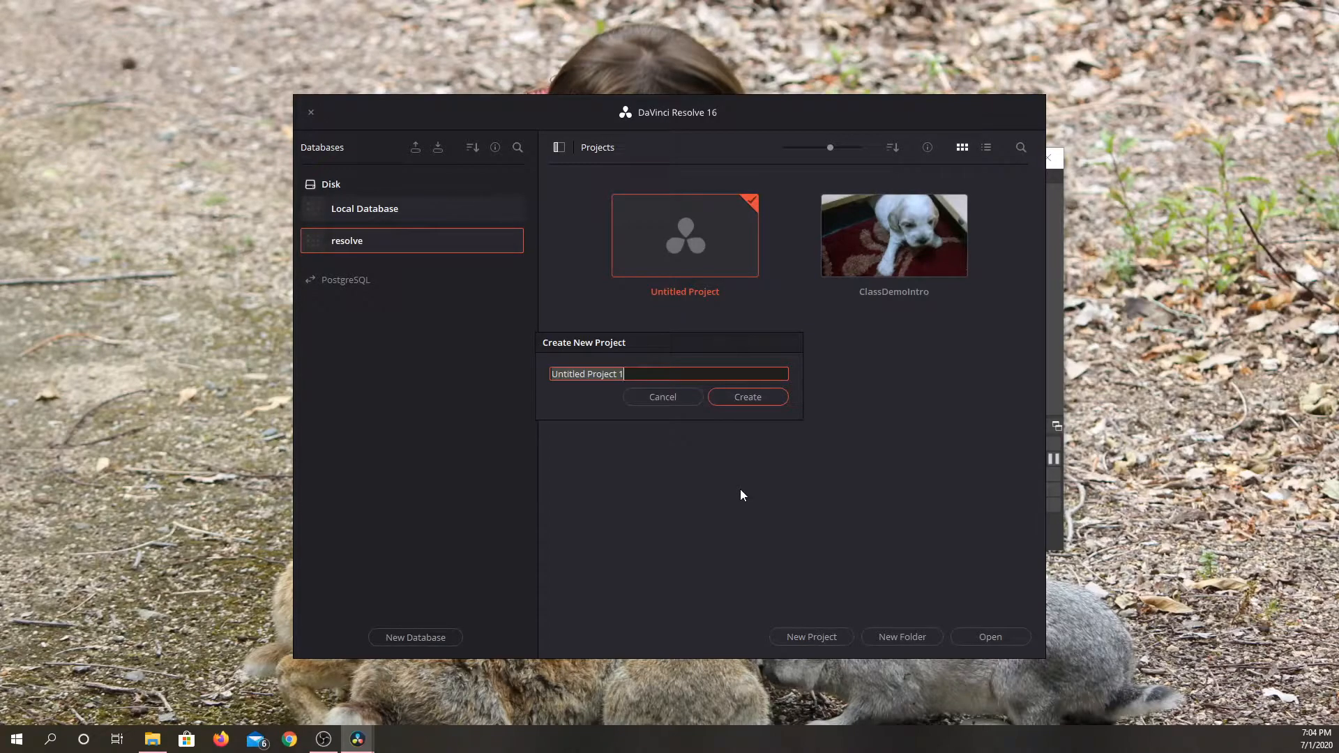
text(Davi)
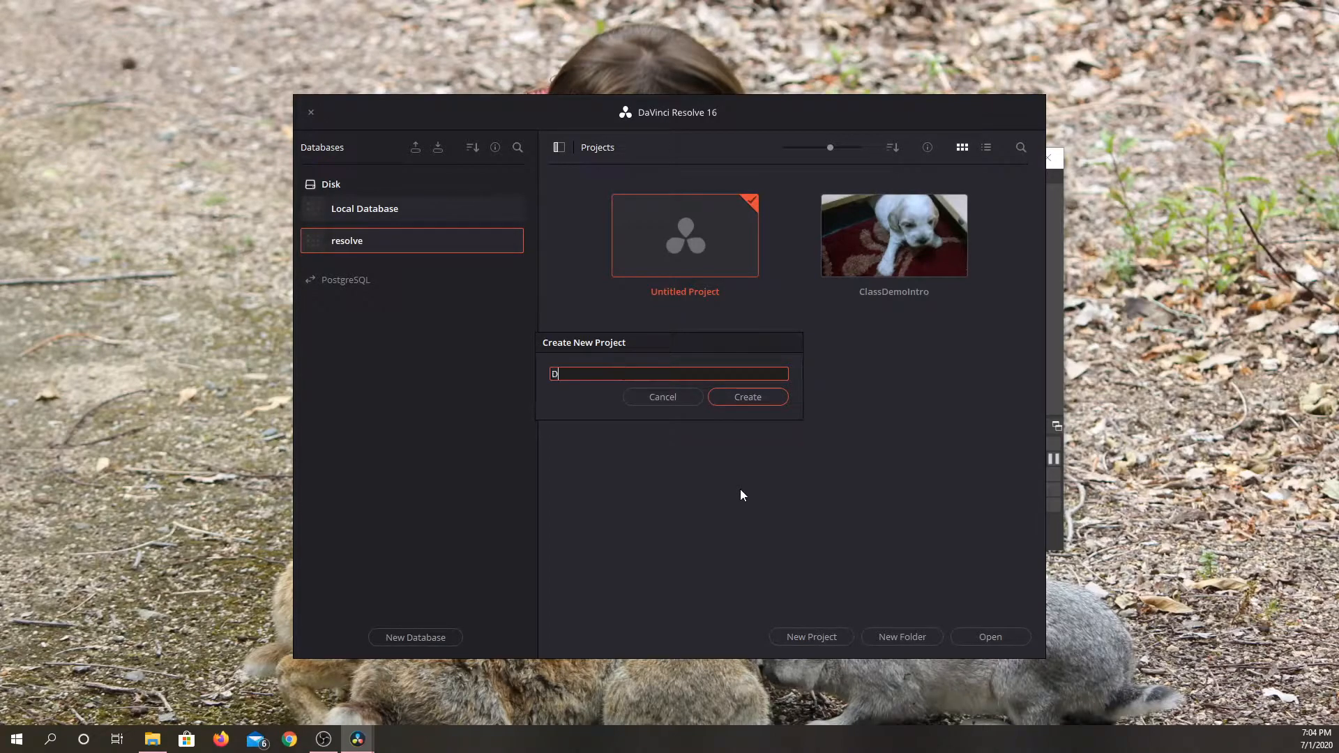
key(BackSpace)
key(BackSpace)
key(BackSpace)
key(BackSpace)
text(zt)
key(BackSpace)
key(BackSpace)
text(ResolveINt)
key(BackSpace)
key(BackSpace)
text(ntroDemo)
click(745, 399)
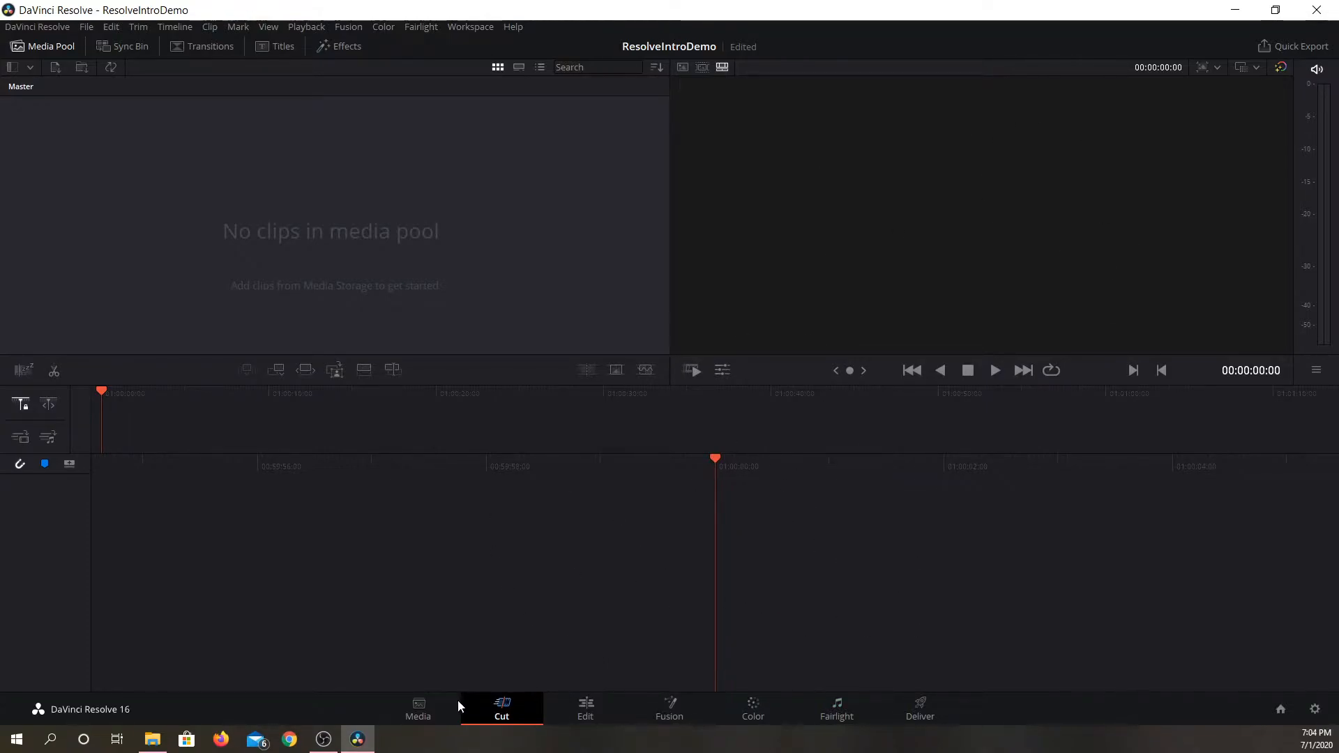
Look through the Media, Edit, Cut, Fusion, Color and Fairlight pages of the empty project.
click(434, 705)
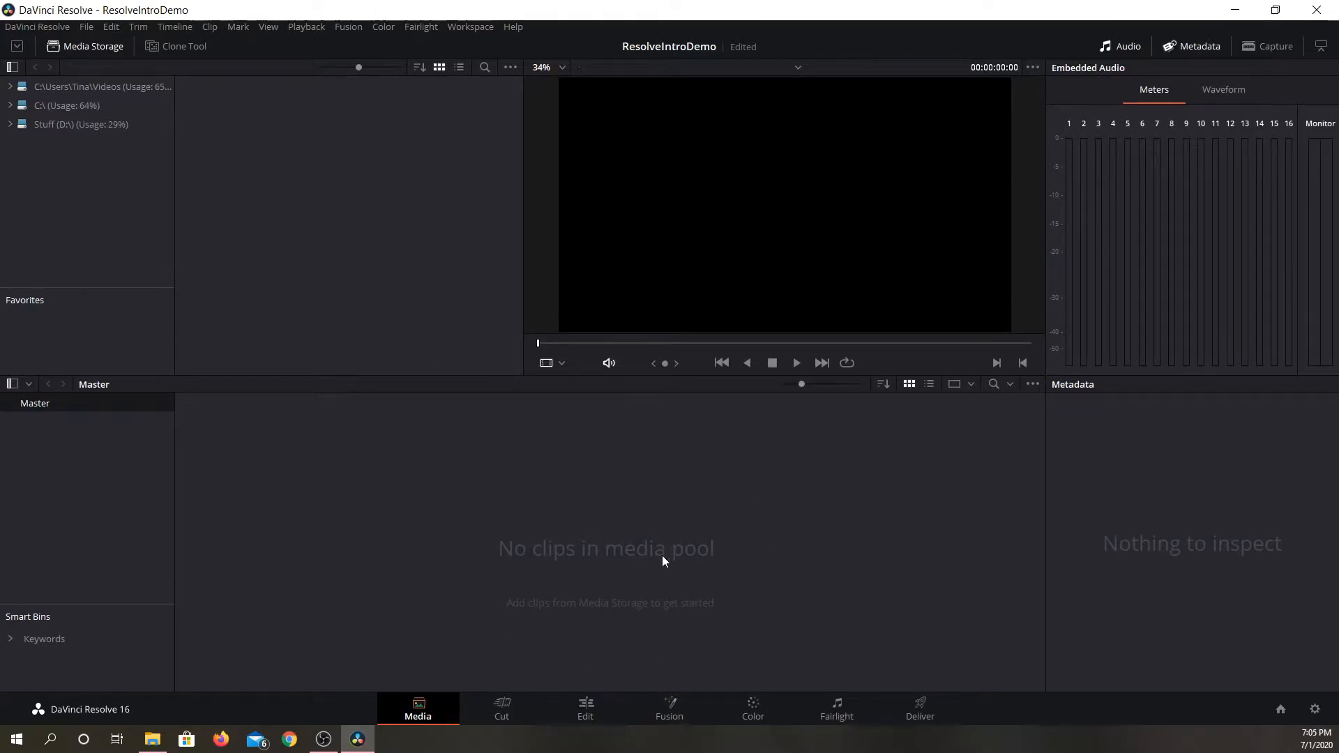
click(597, 710)
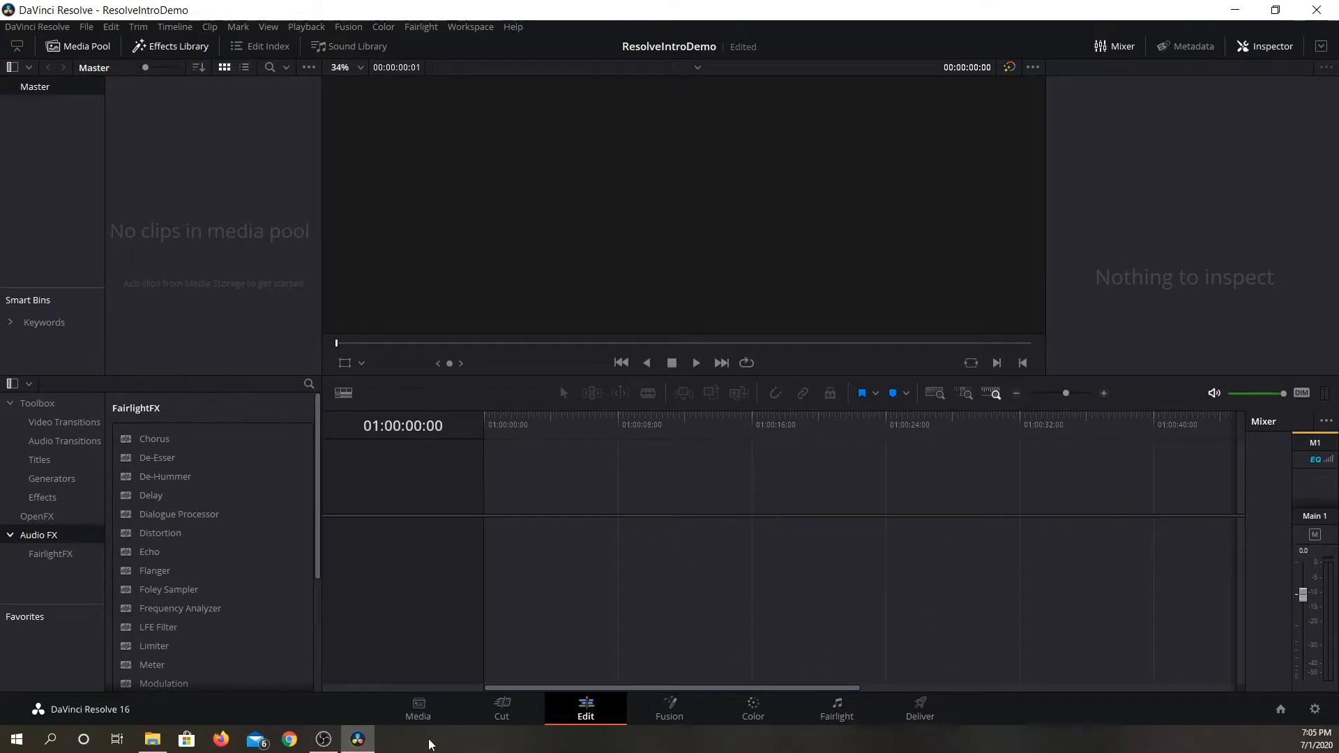
click(502, 715)
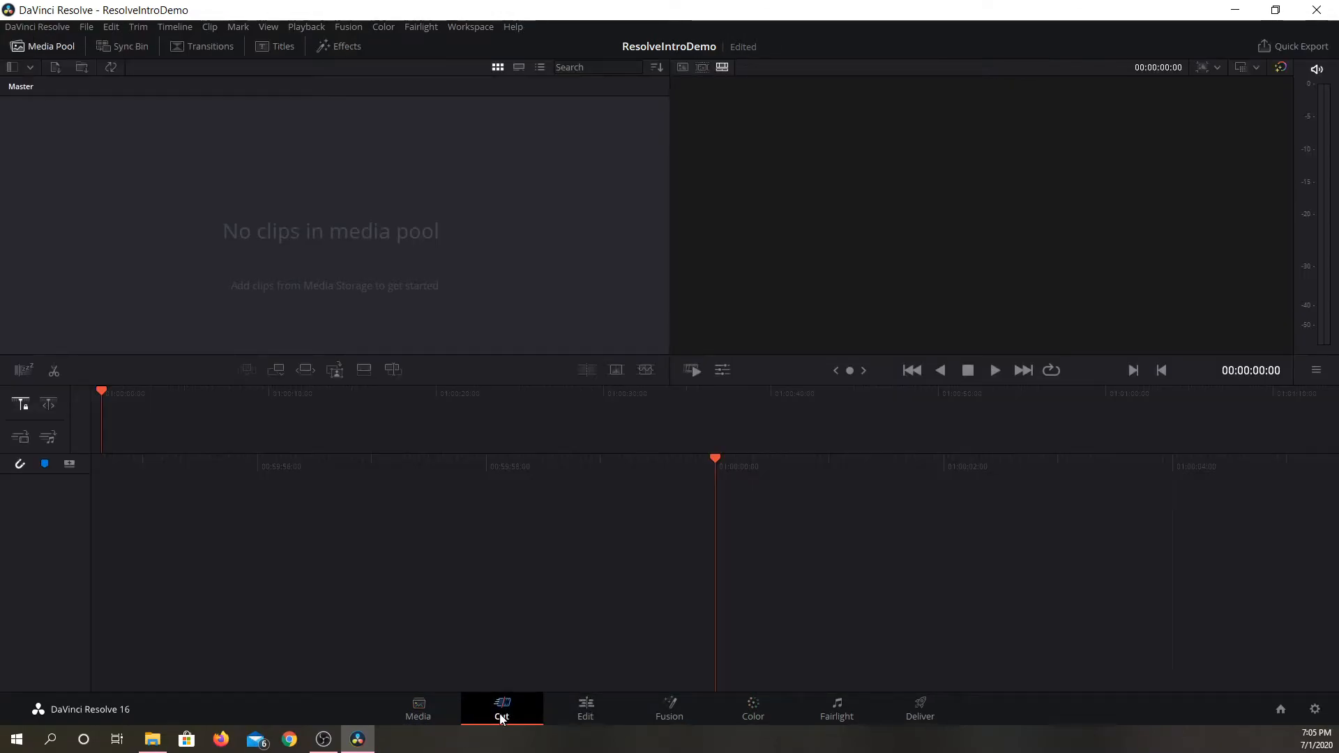
click(590, 709)
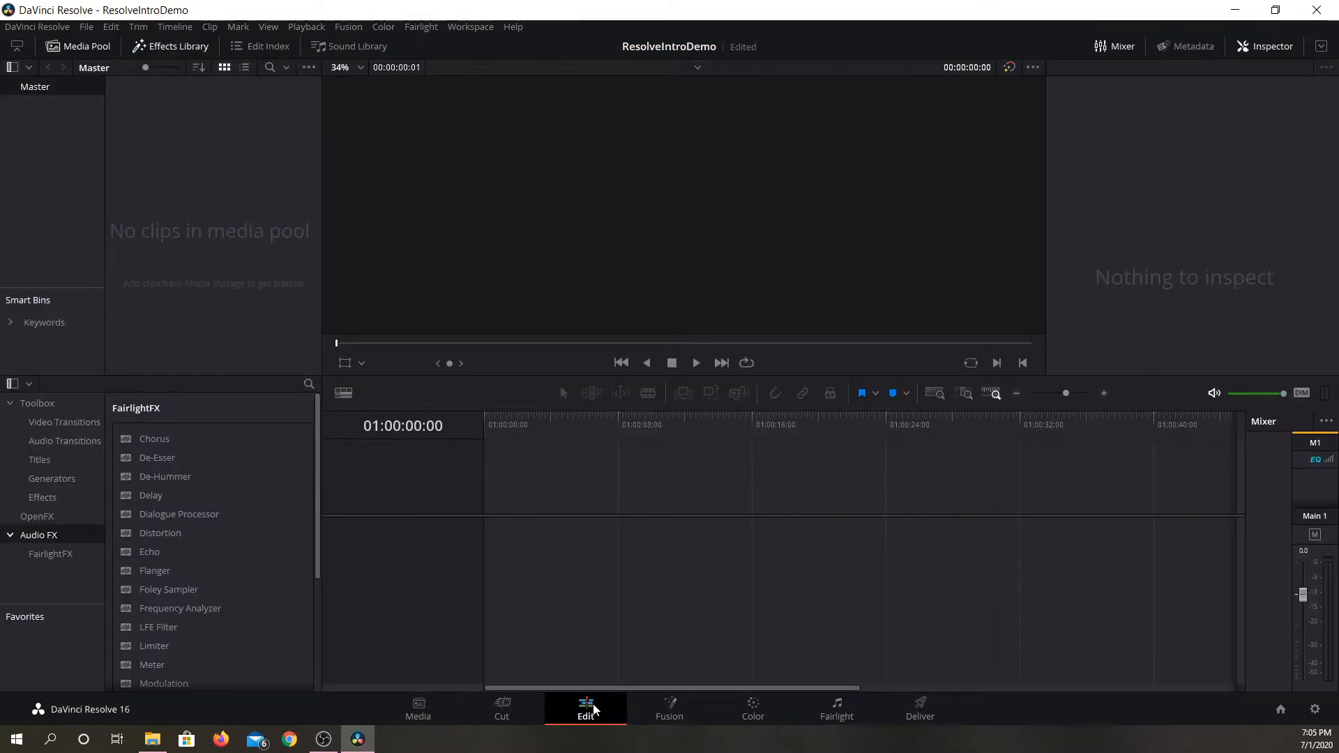
click(674, 712)
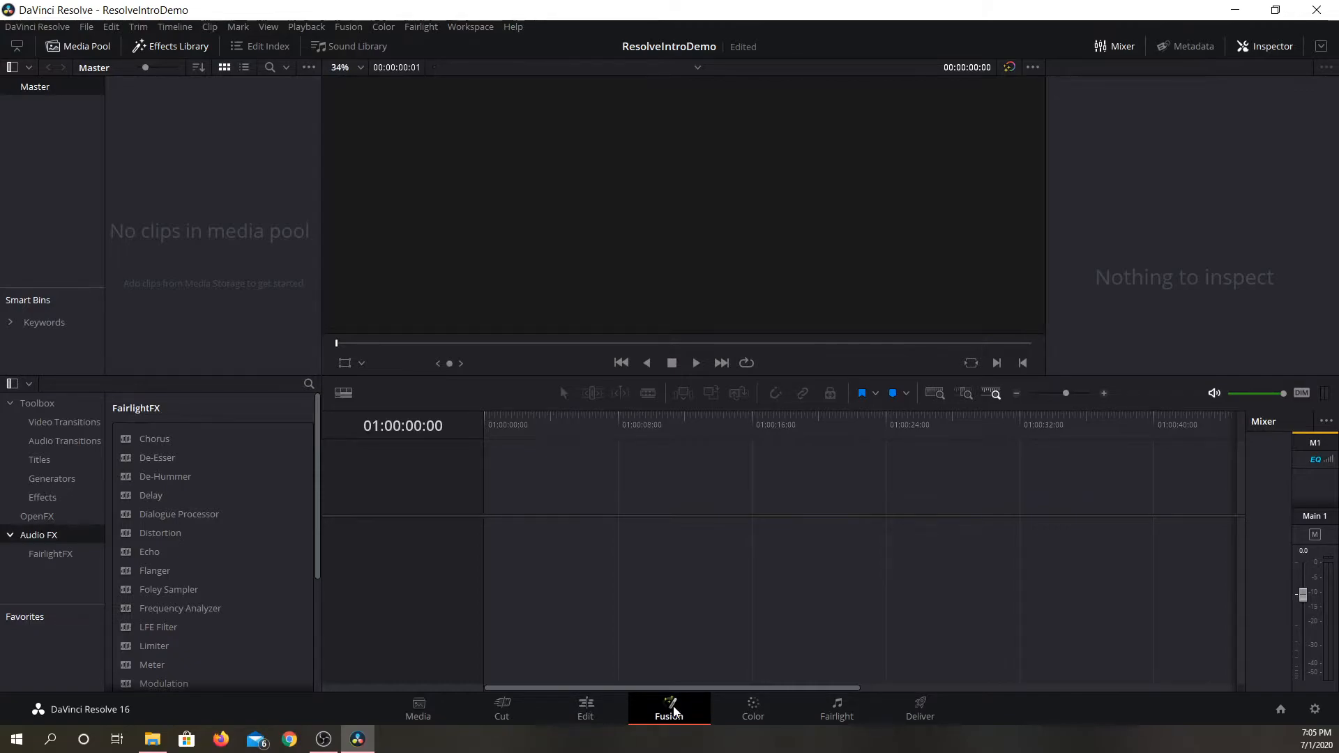
click(763, 714)
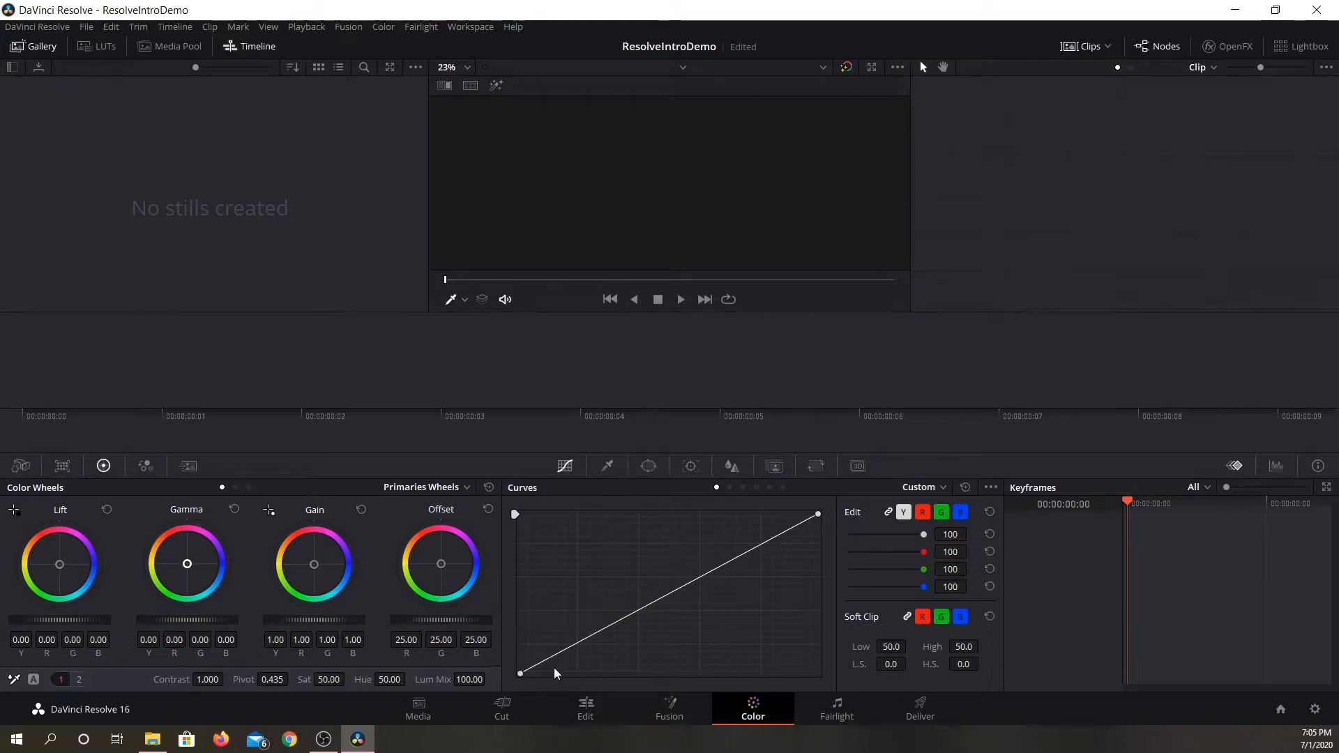
click(840, 719)
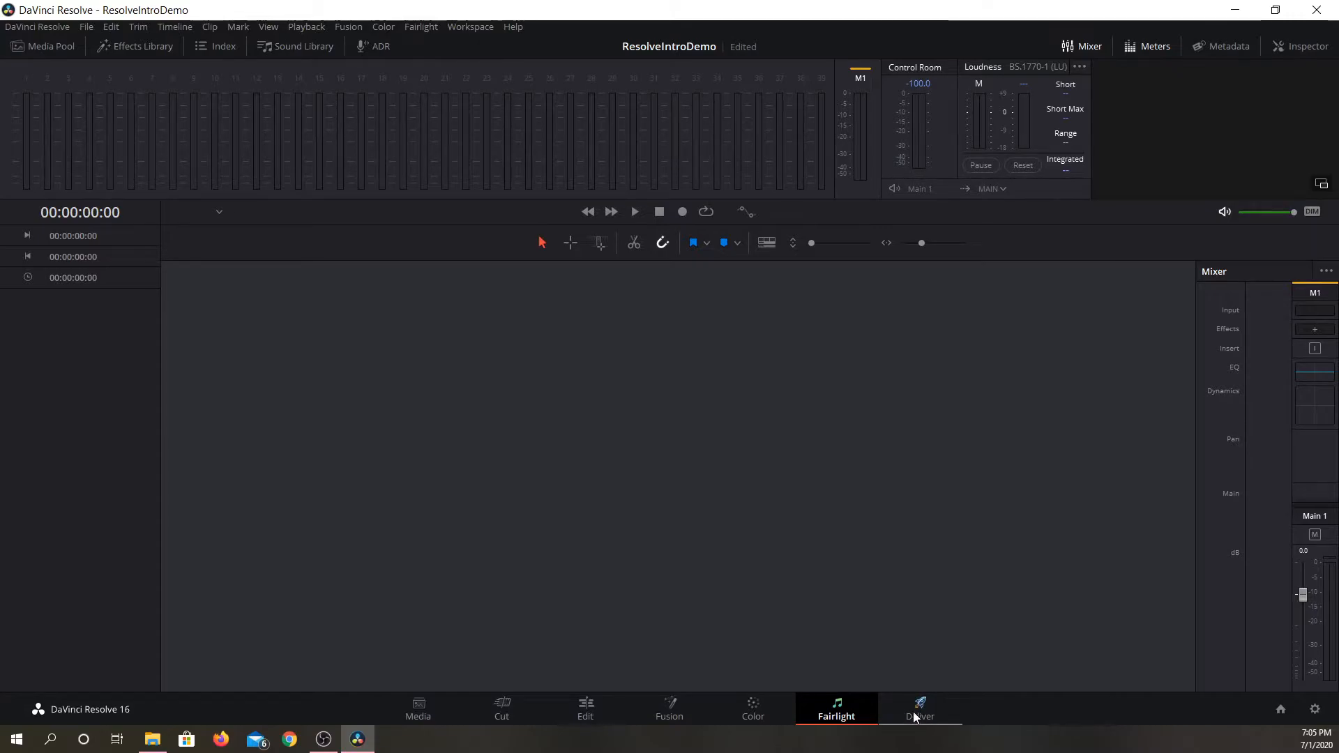
click(525, 718)
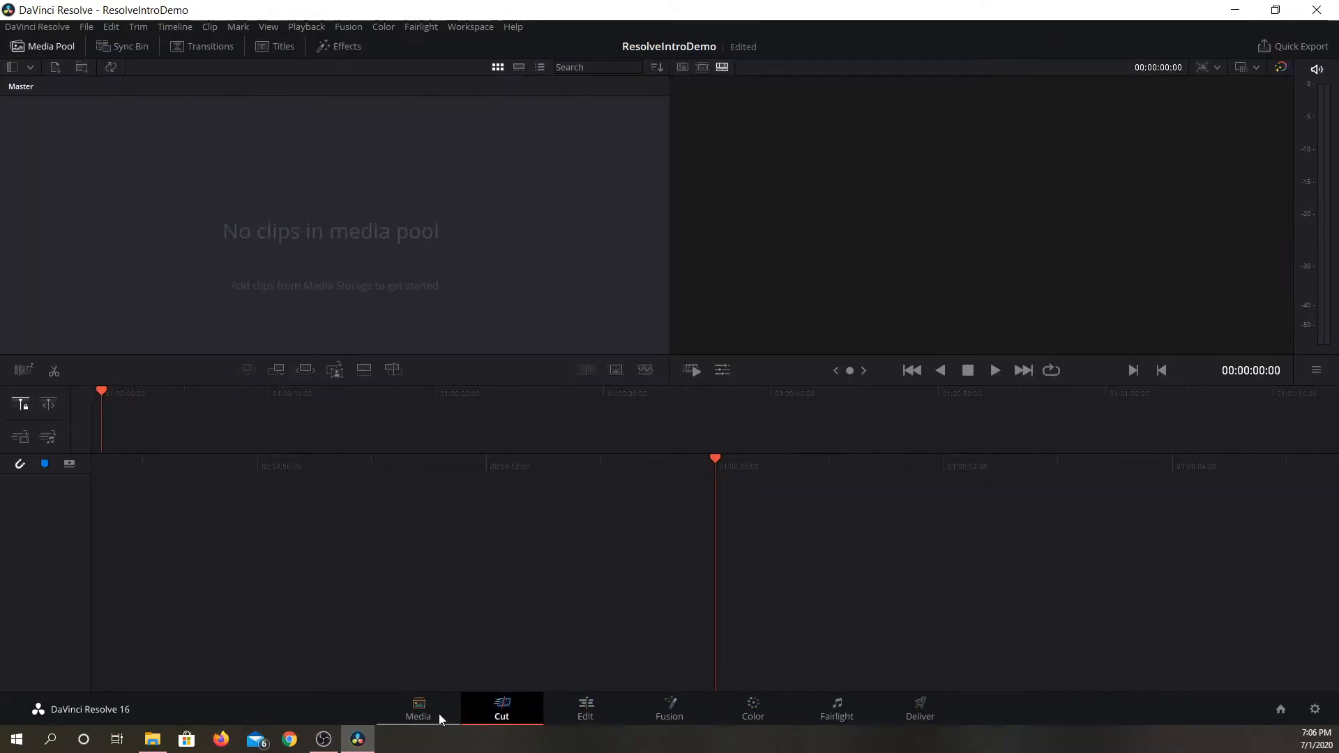
Examine the file import commands on the Media page and the media pool import options on the Media and Cut pages.
click(419, 712)
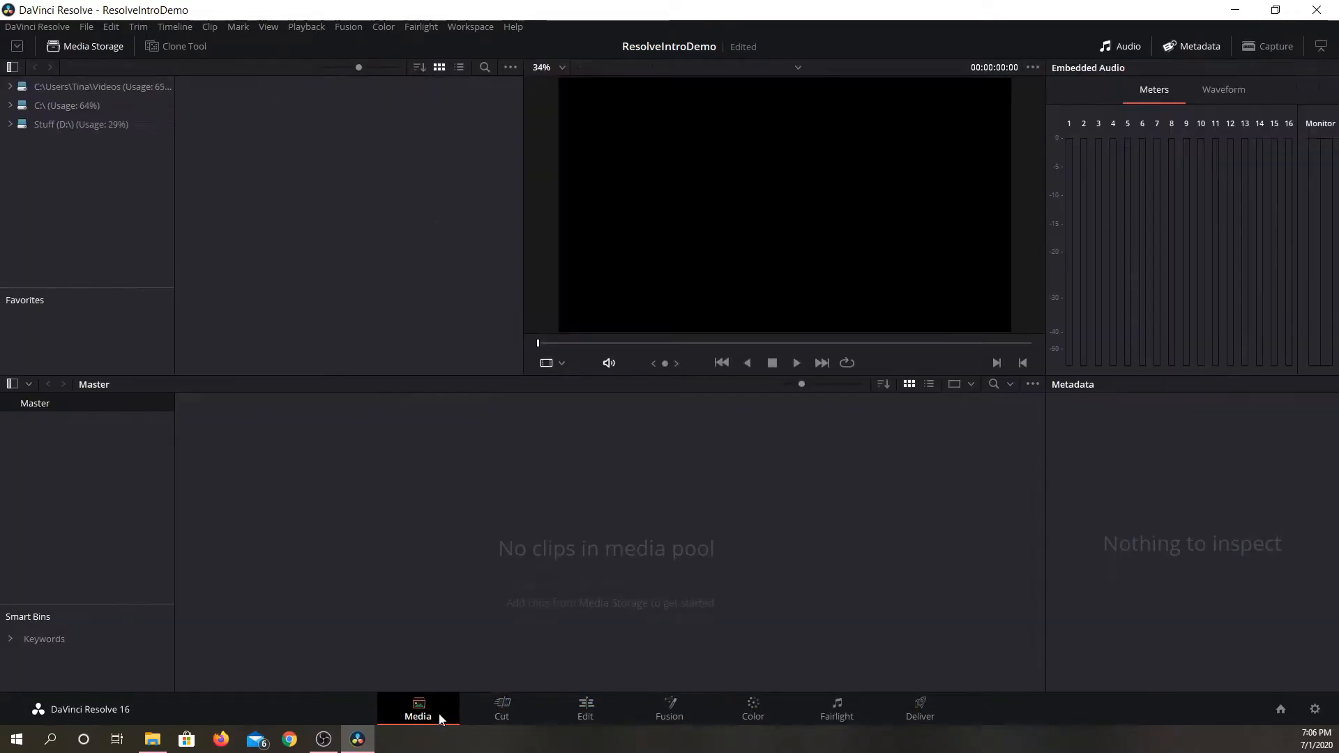
click(92, 28)
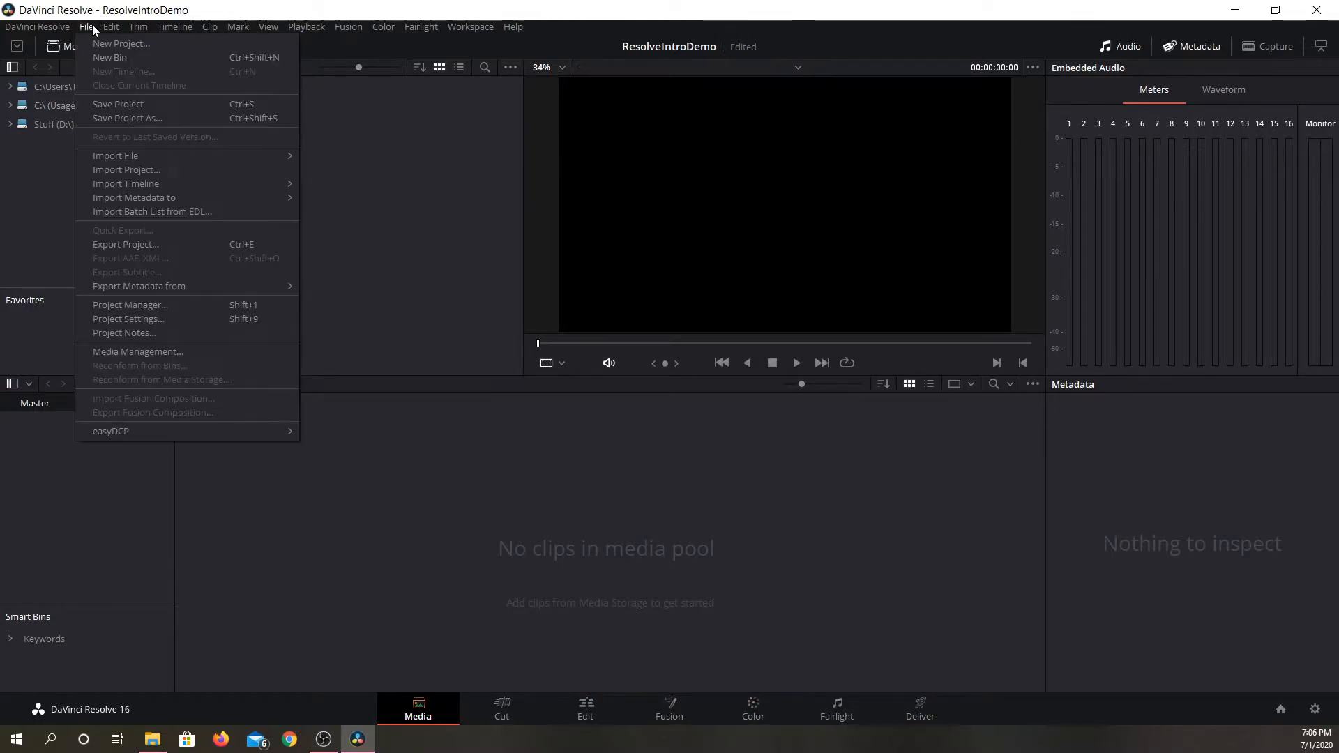
mouse_move(128, 152)
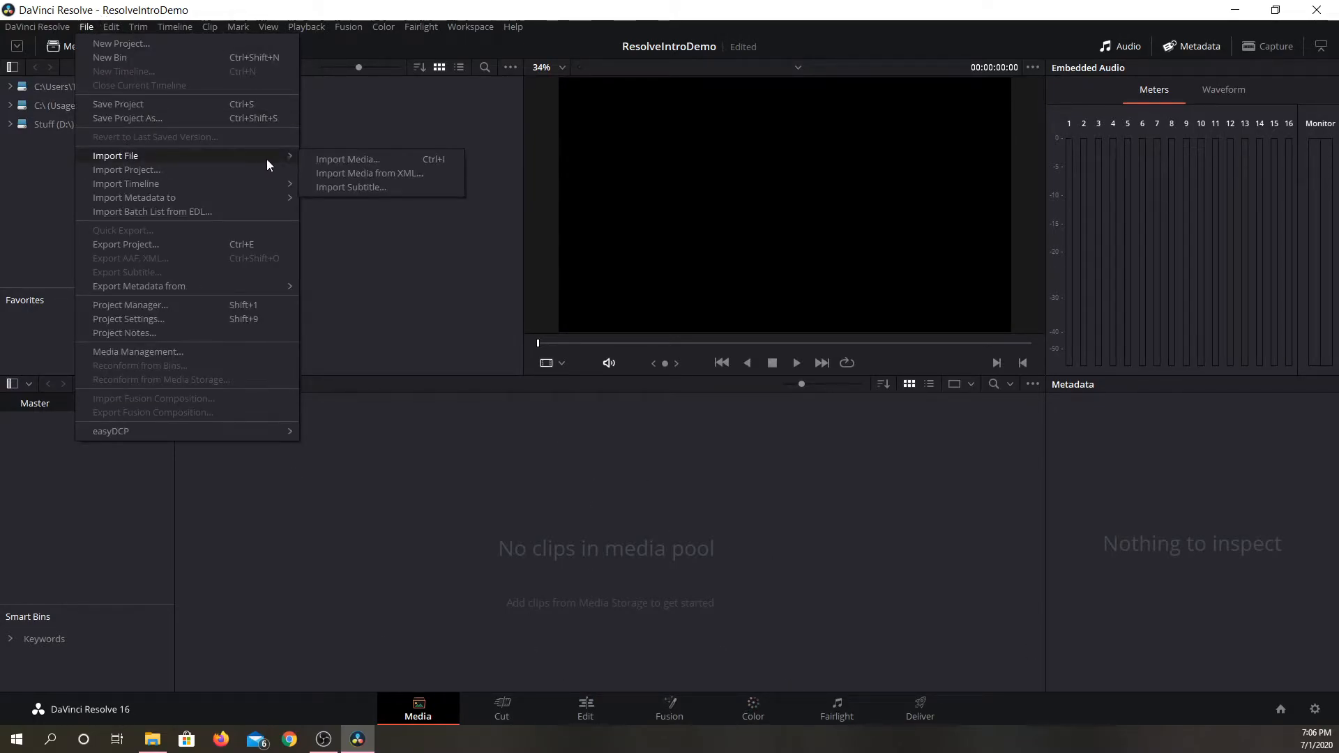
right_click(435, 515)
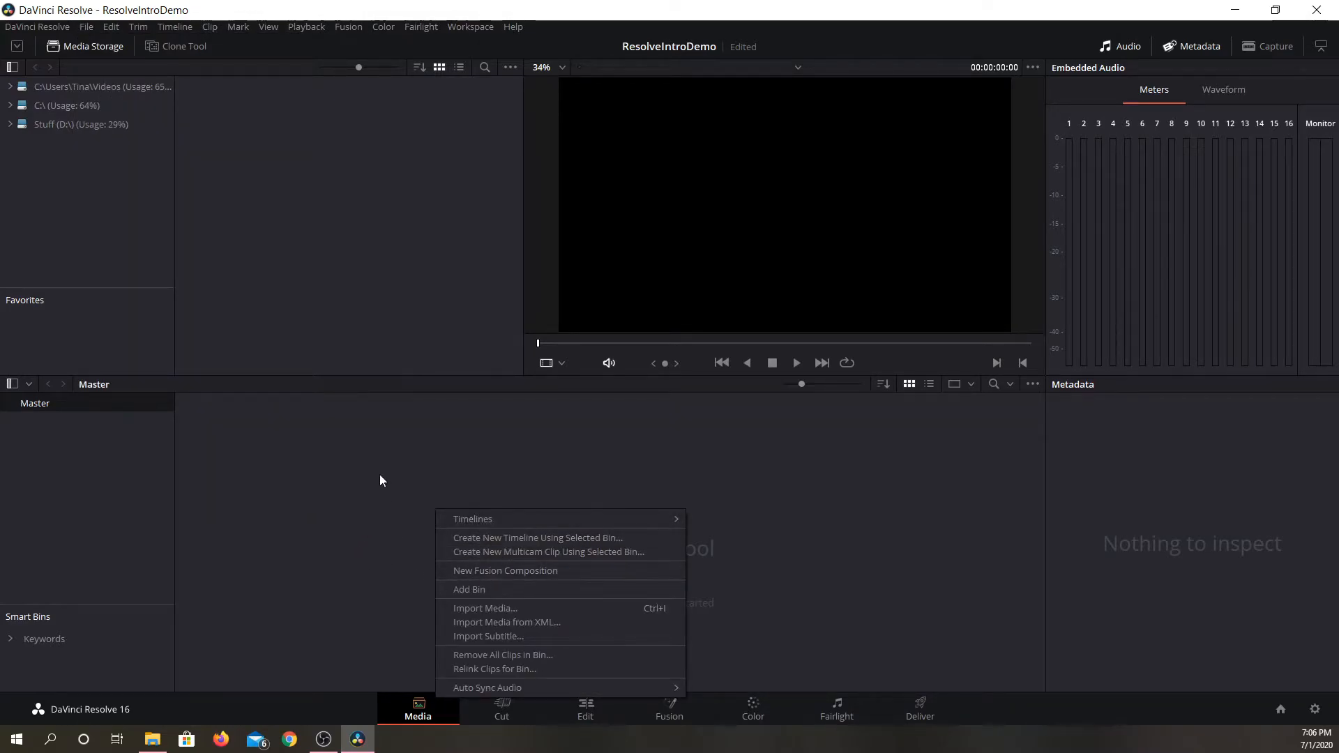
click(400, 518)
click(512, 708)
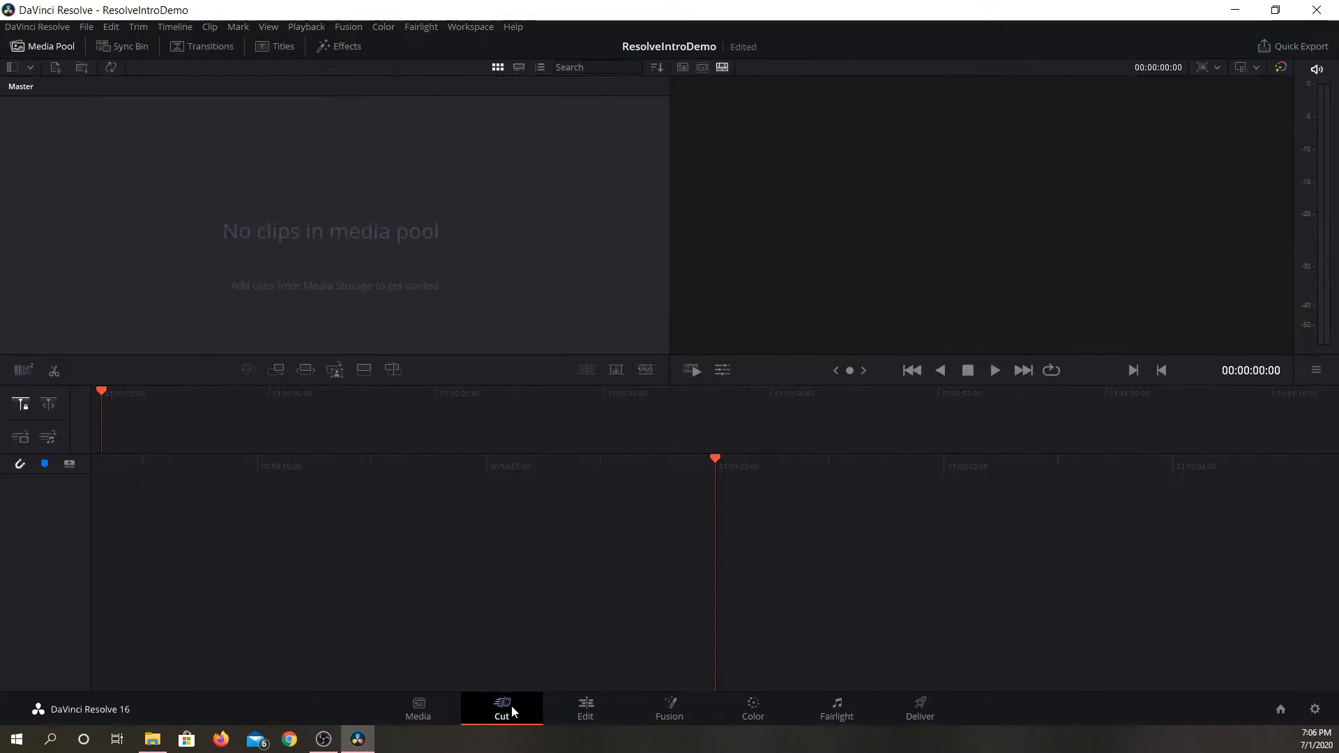
right_click(343, 194)
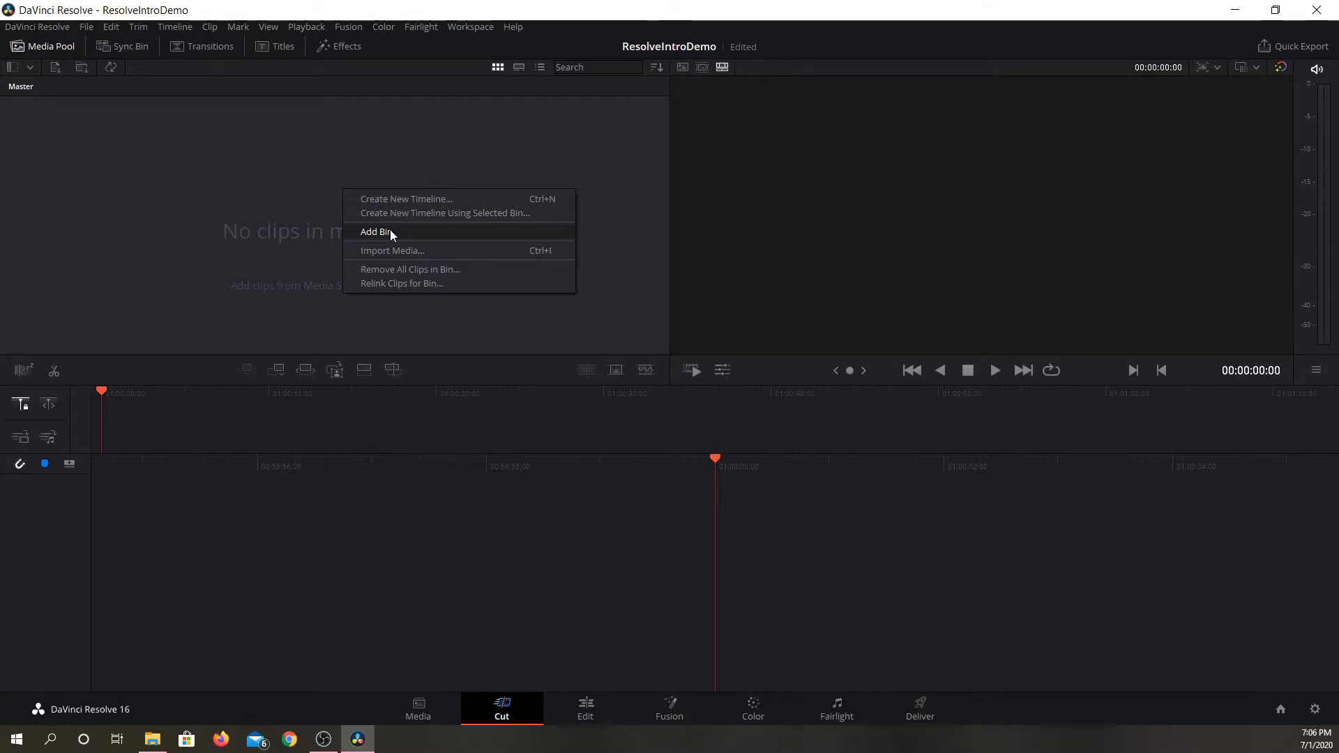
On the Edit page, import 2020-06-30_19-07-19.mp4, 2020-06-30_19-20-10.mp4 and 2020-07-01_13-09-34.mp4, changing the timeline frame rate to match the clips.
click(586, 708)
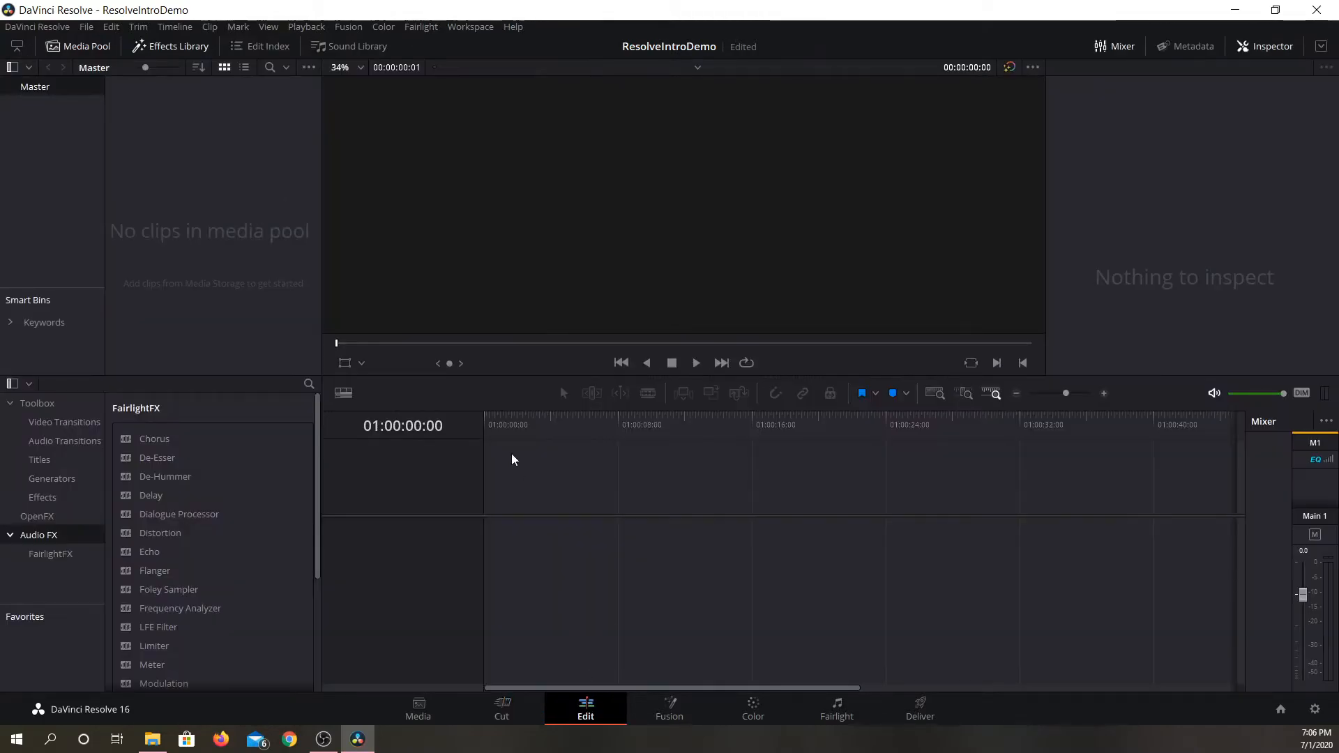
right_click(176, 179)
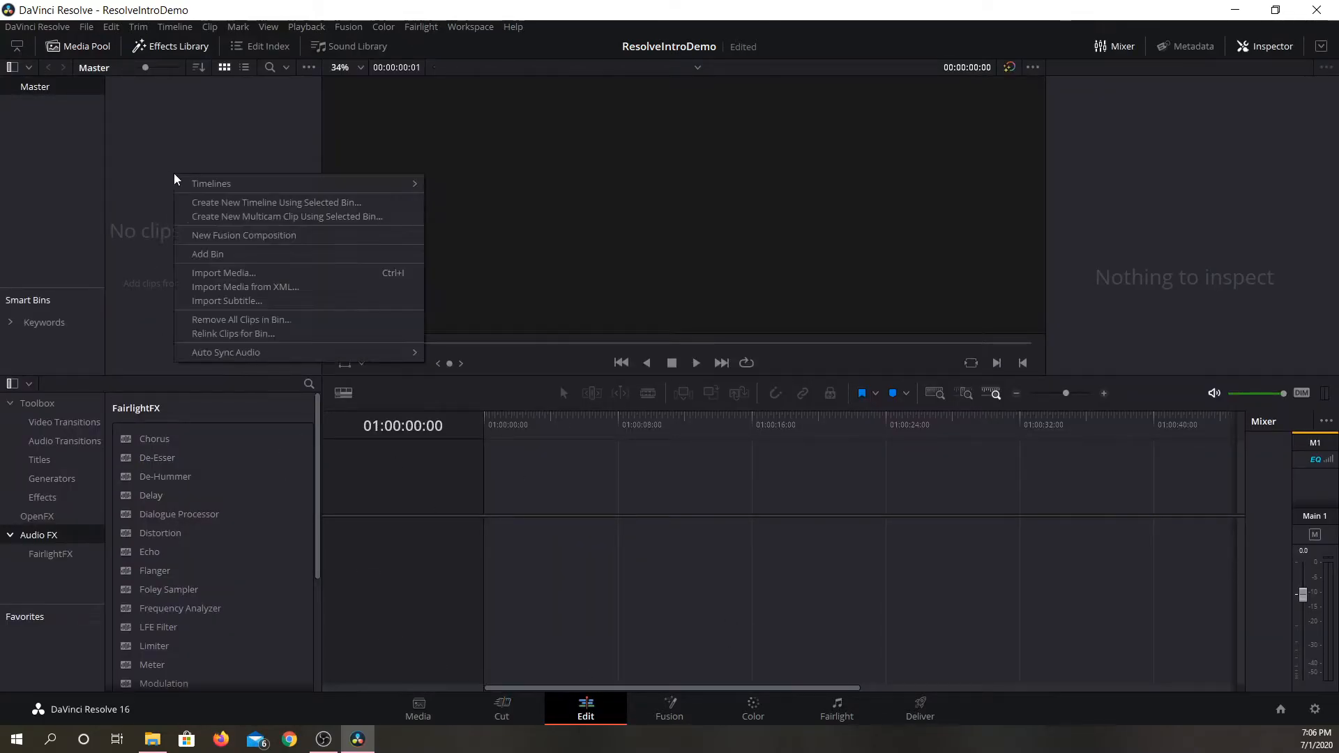
click(207, 275)
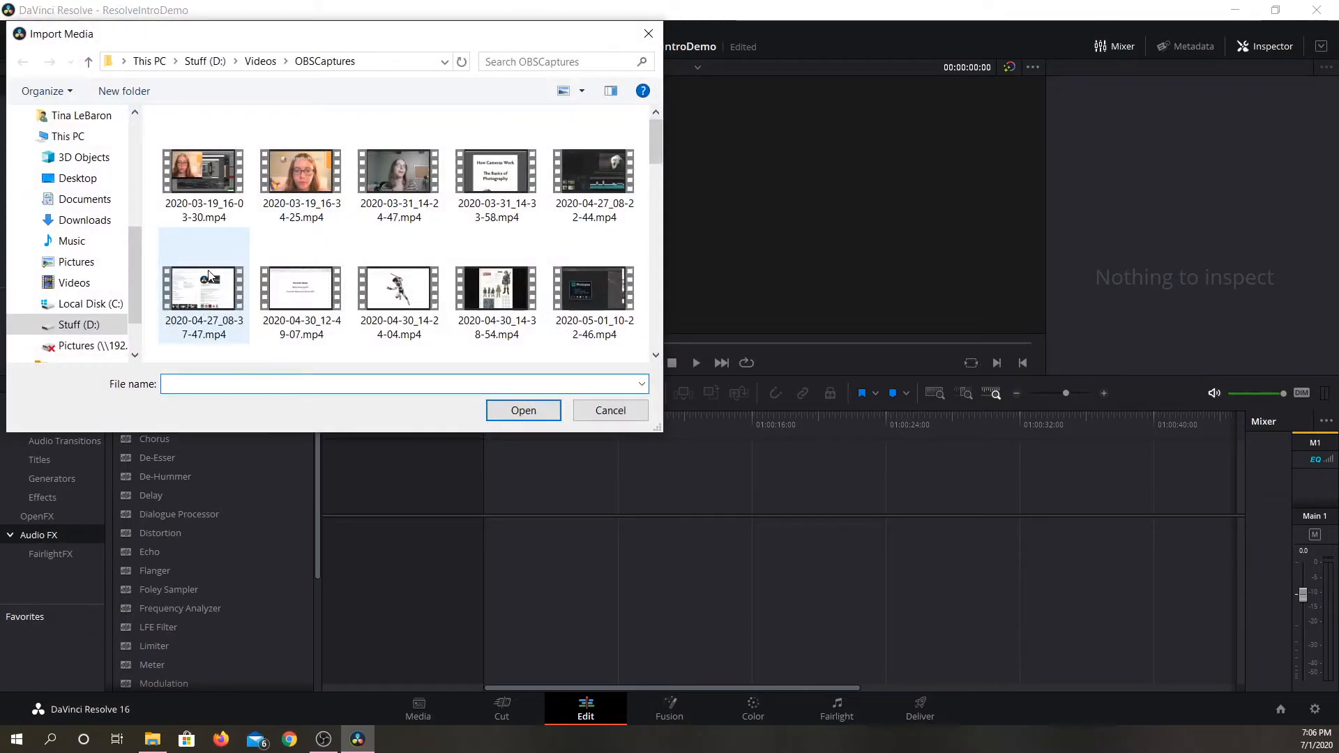
scroll(365, 275, down, 5)
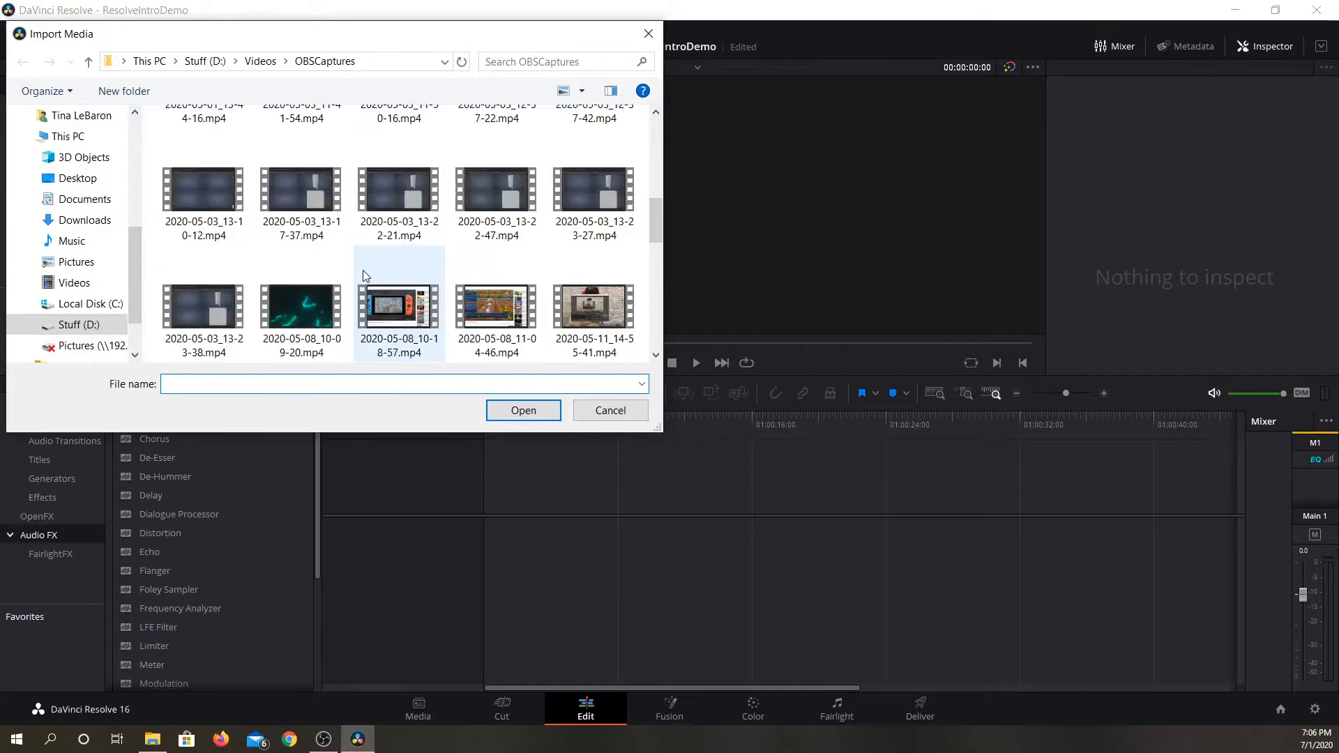
scroll(362, 274, down, 2)
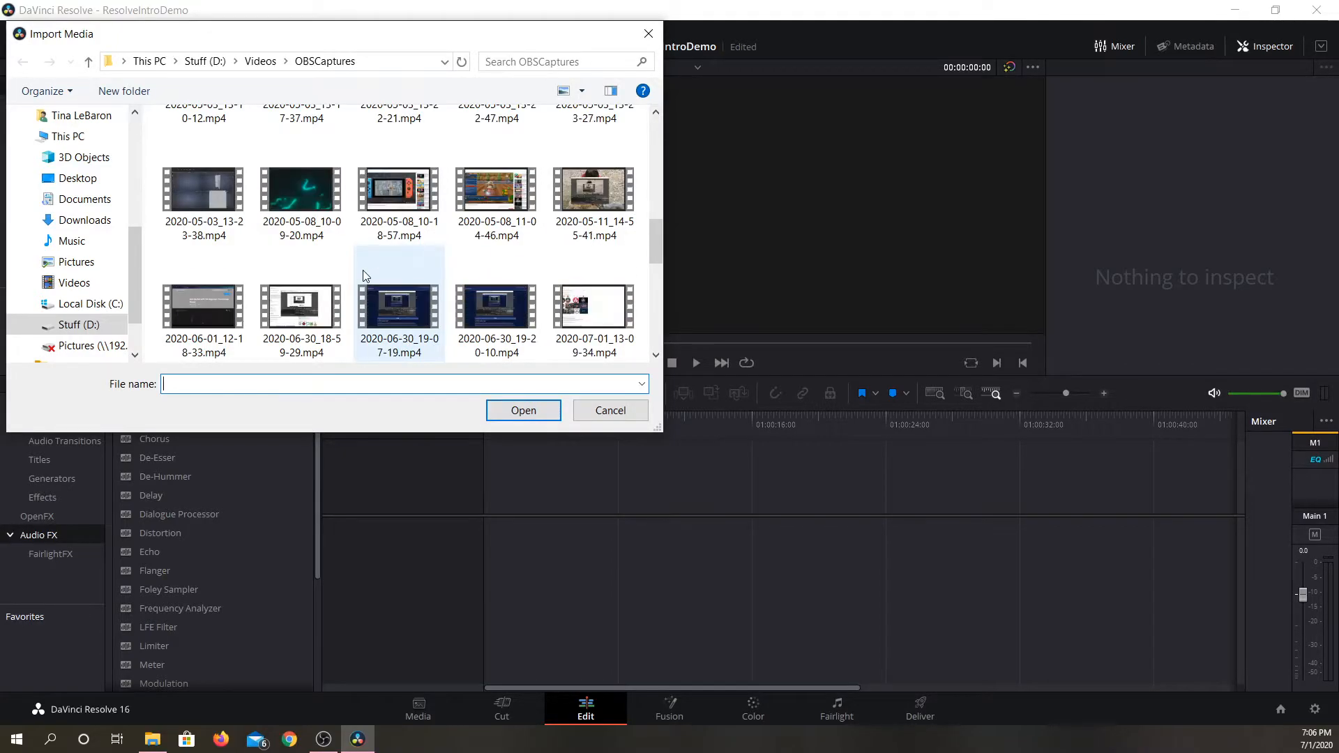
click(401, 312)
scroll(455, 306, down, 2)
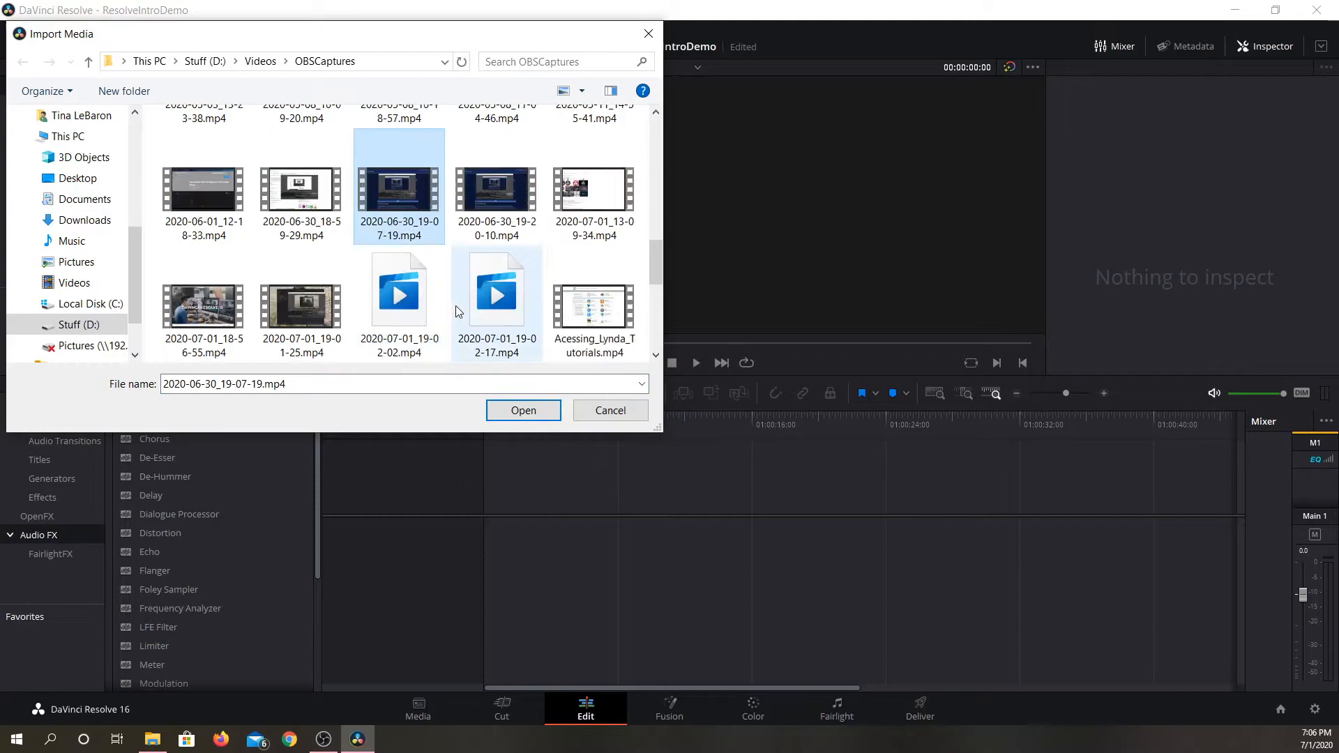
ctrl+click(494, 234)
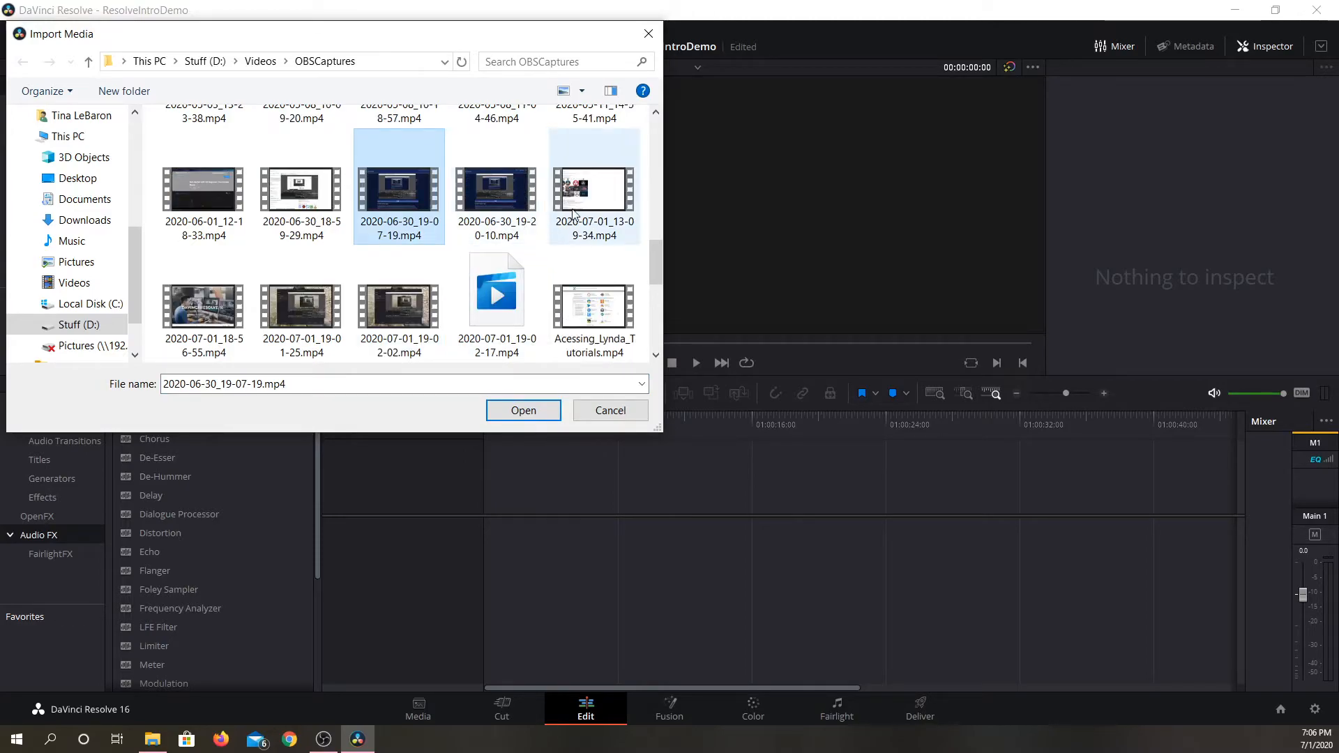
ctrl+click(584, 208)
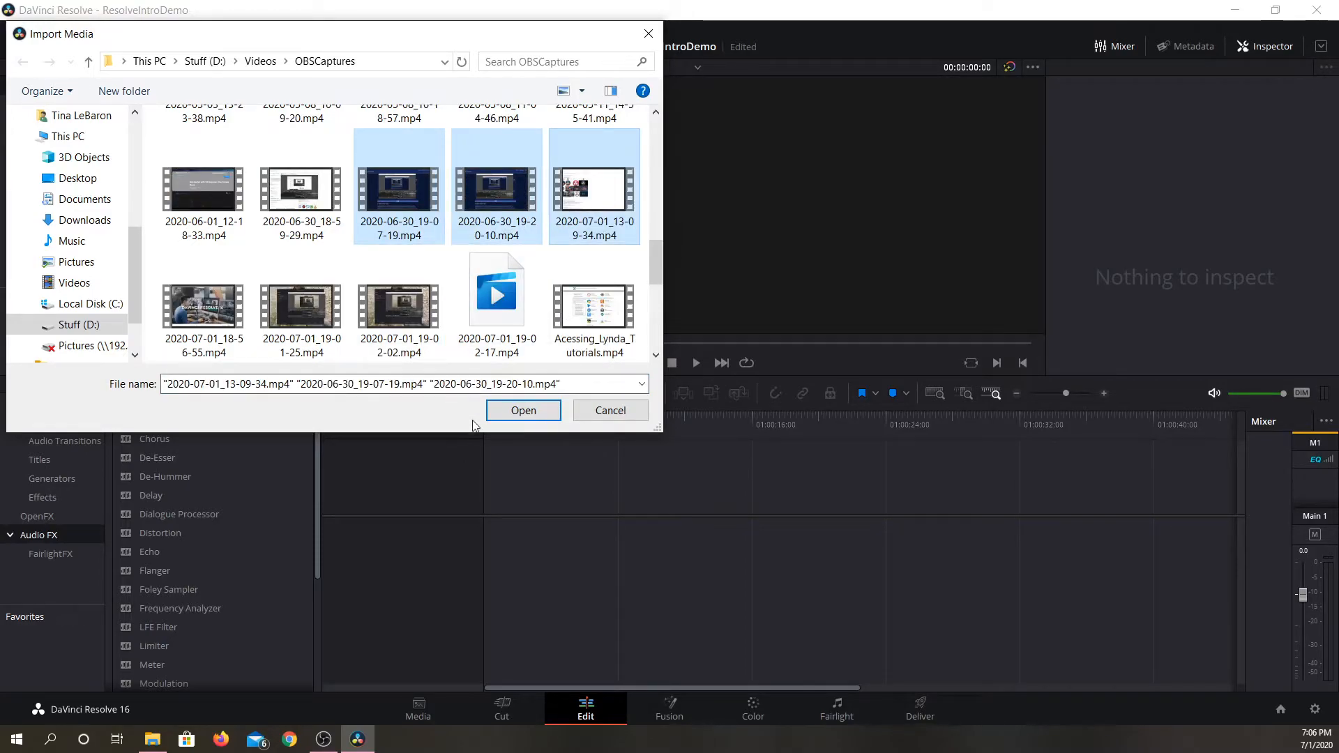
click(521, 411)
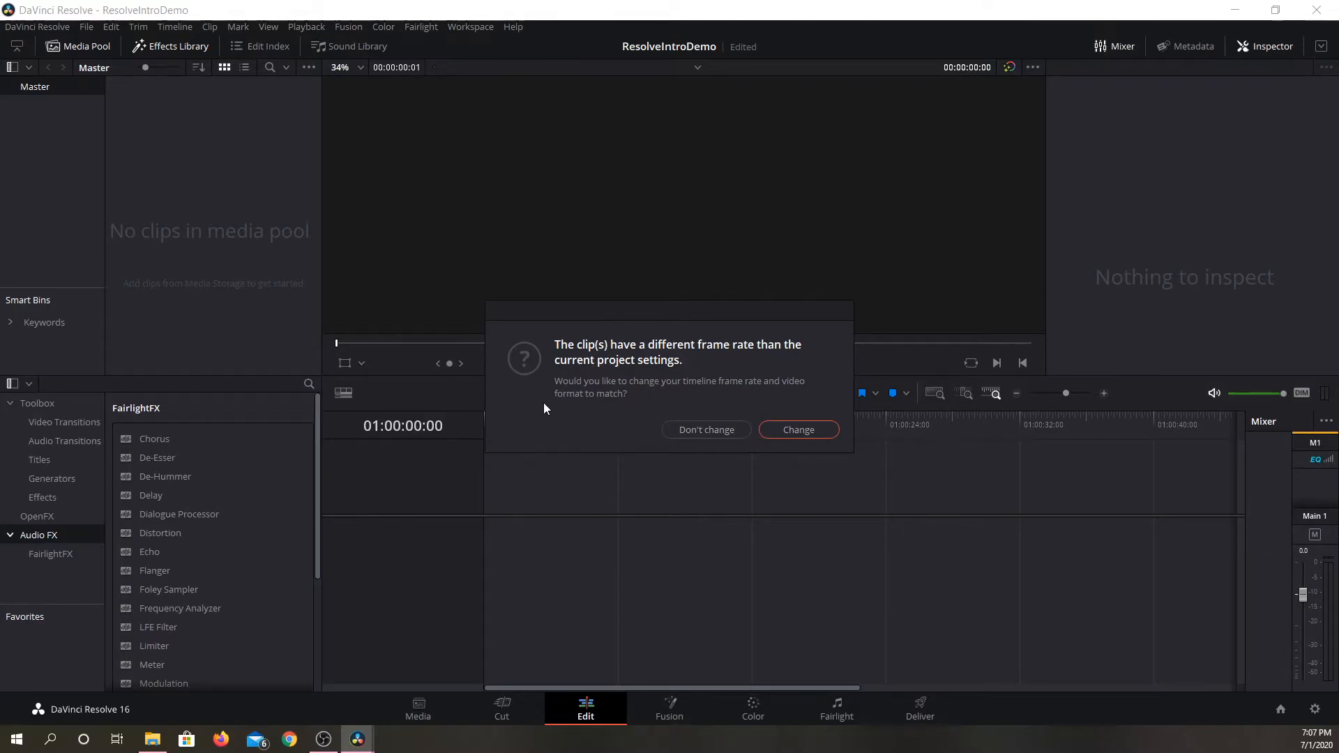
click(779, 430)
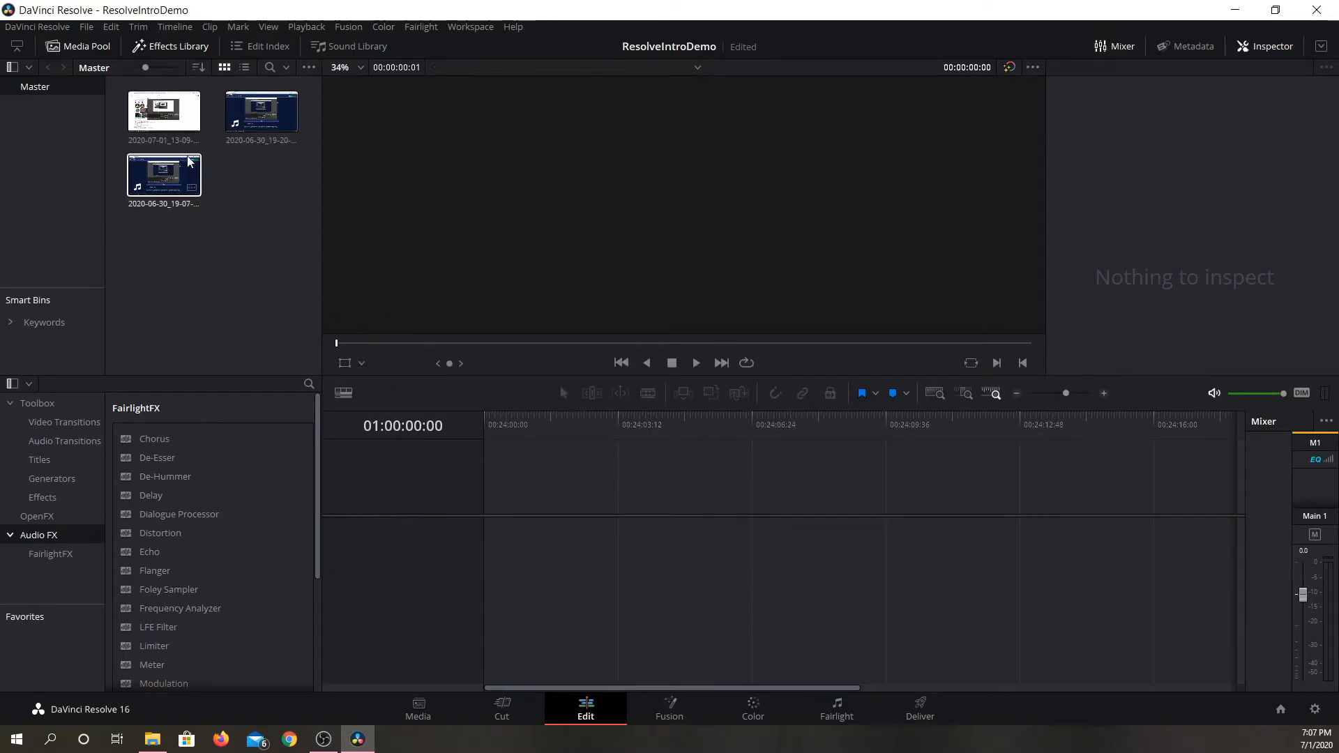
Place the 2020-07-01_13-09-34.mp4 clip at the start of a new timeline and view the other two imported clips.
double_click(166, 124)
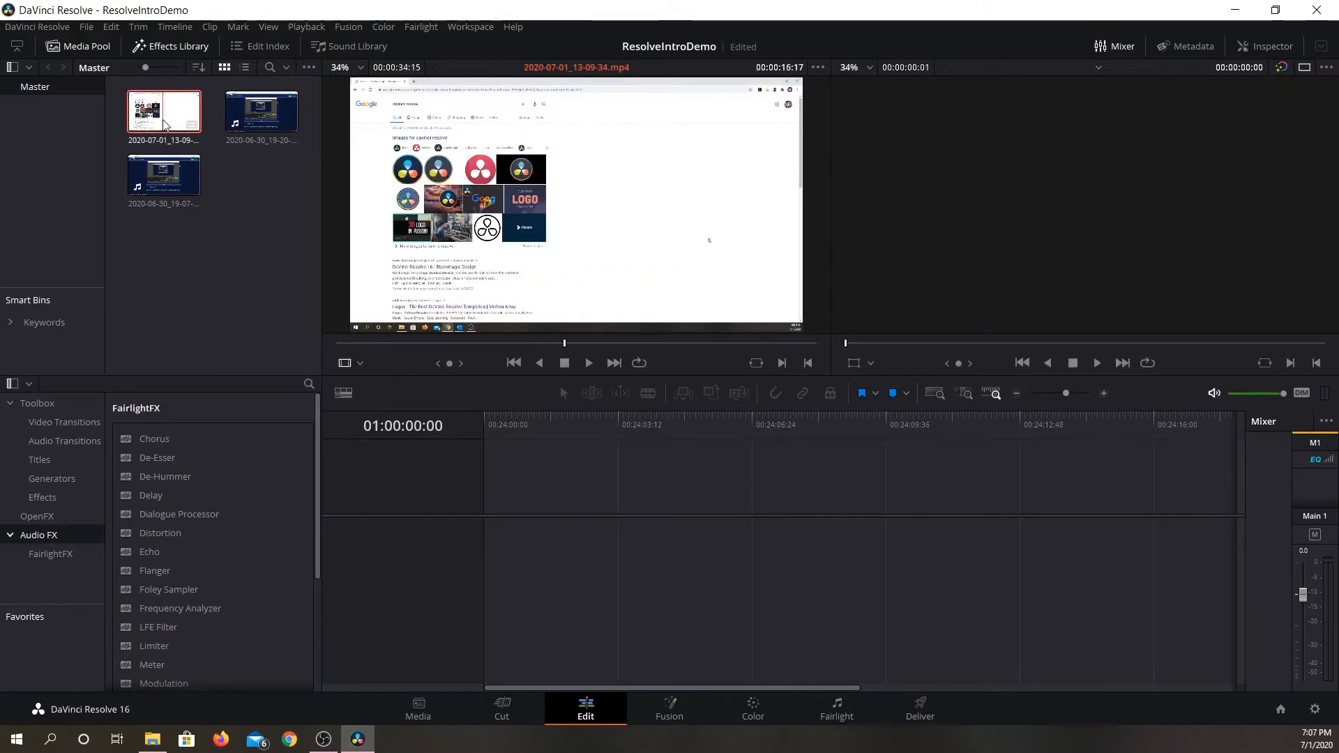
drag(166, 124, 514, 559)
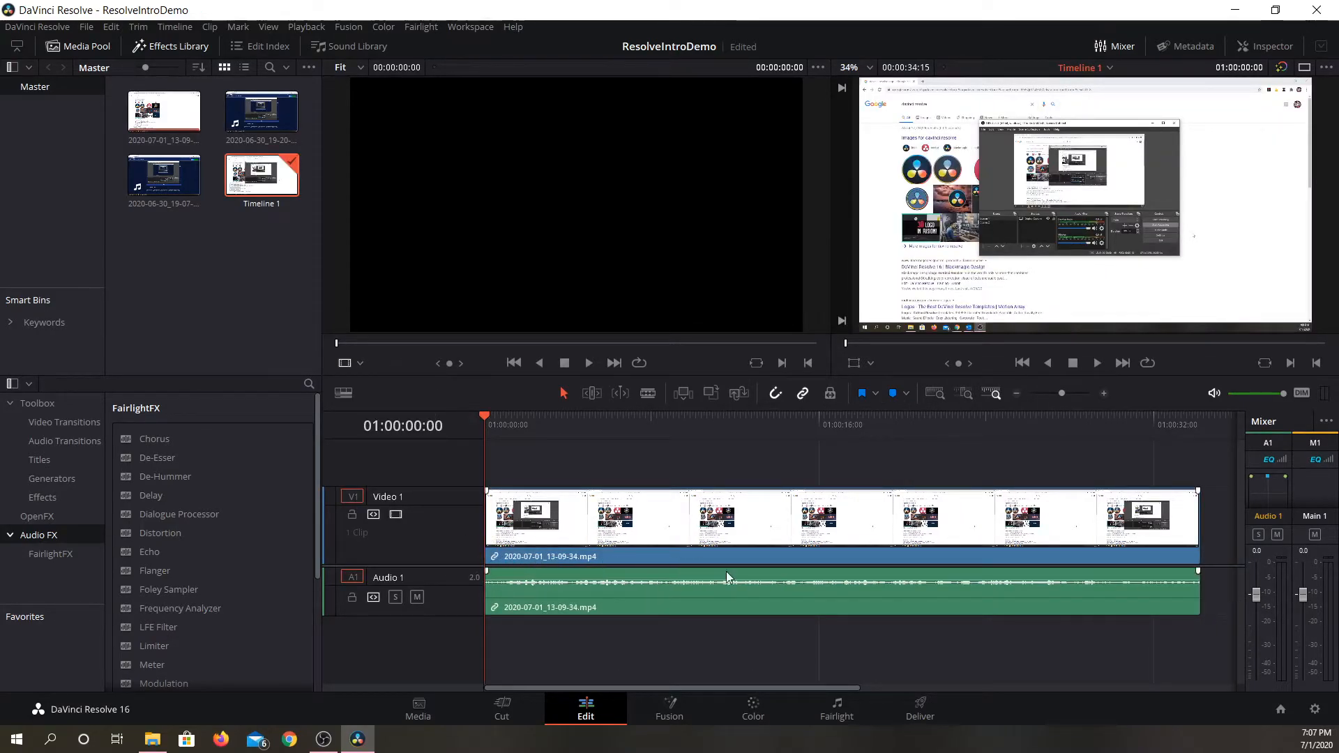
click(177, 170)
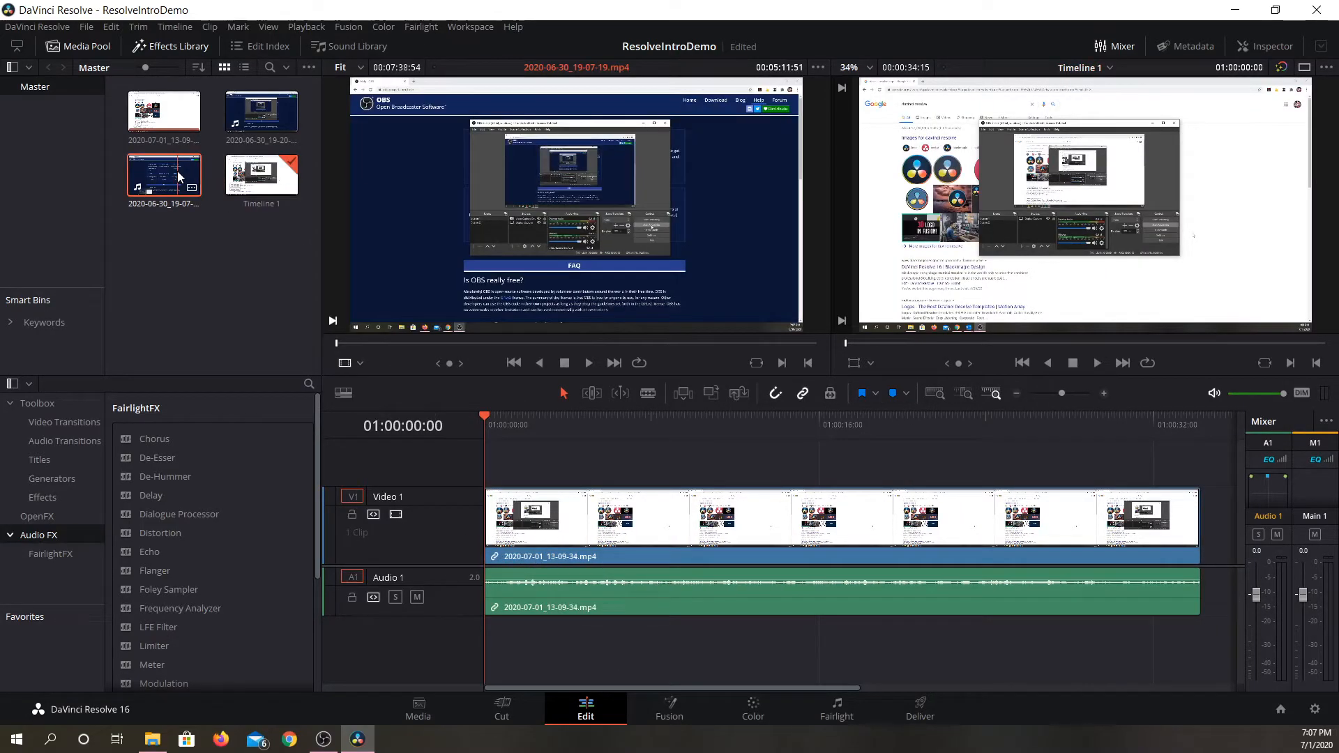
click(246, 131)
Replace the timeline's clip with 2020-06-30_19-20-10.mp4 and play back part of its opening section.
click(665, 541)
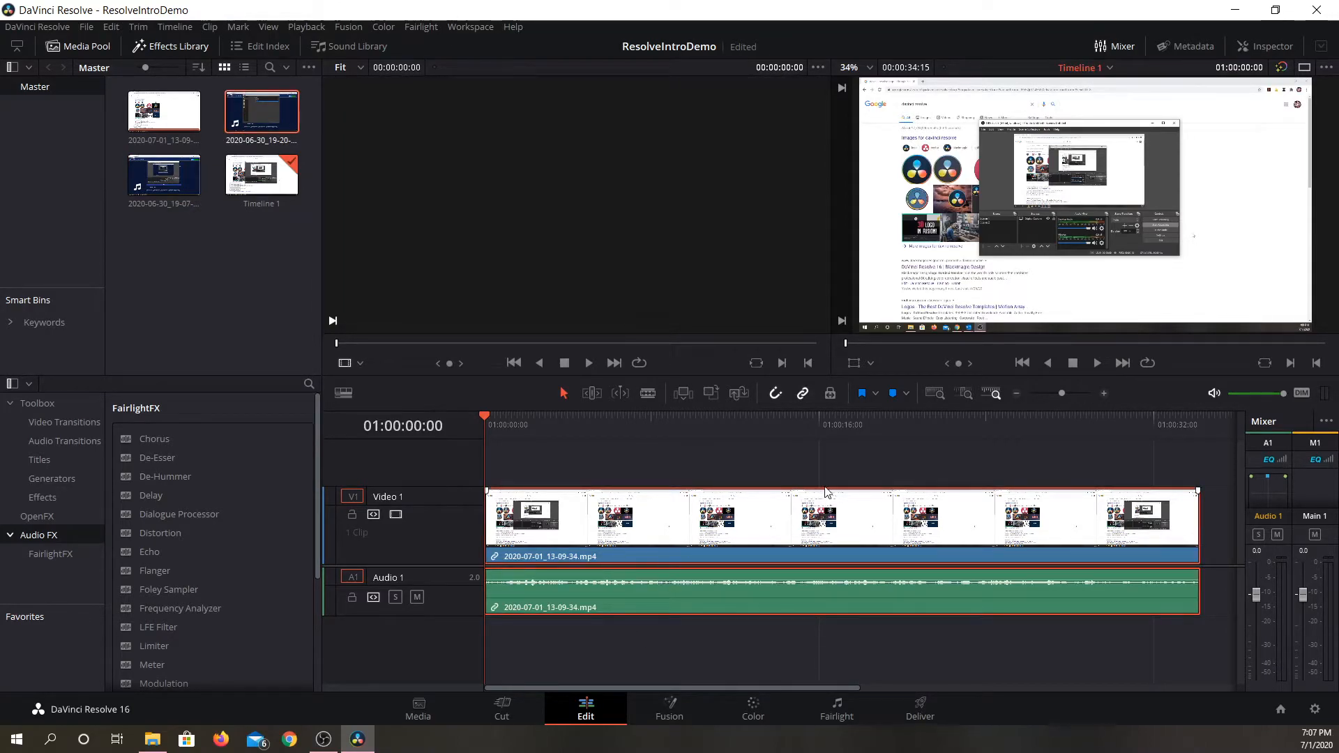
key(Delete)
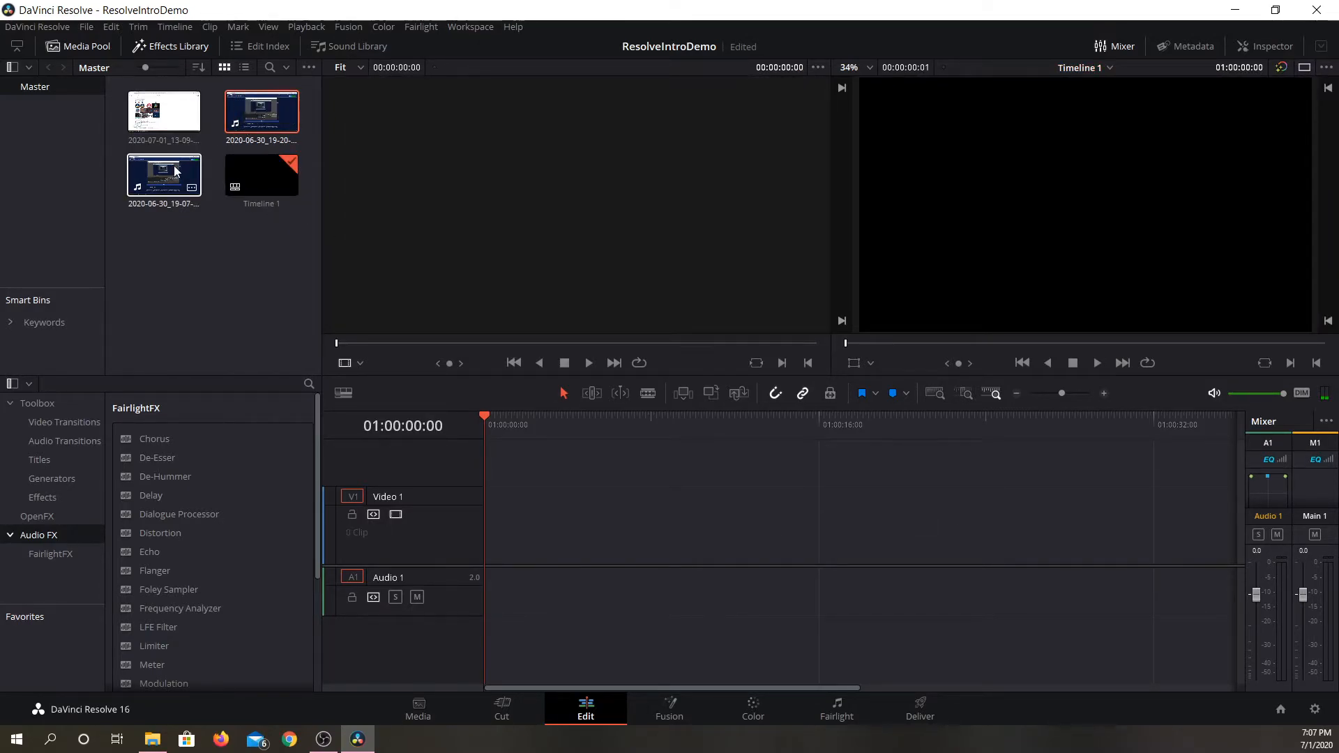
drag(257, 120, 477, 563)
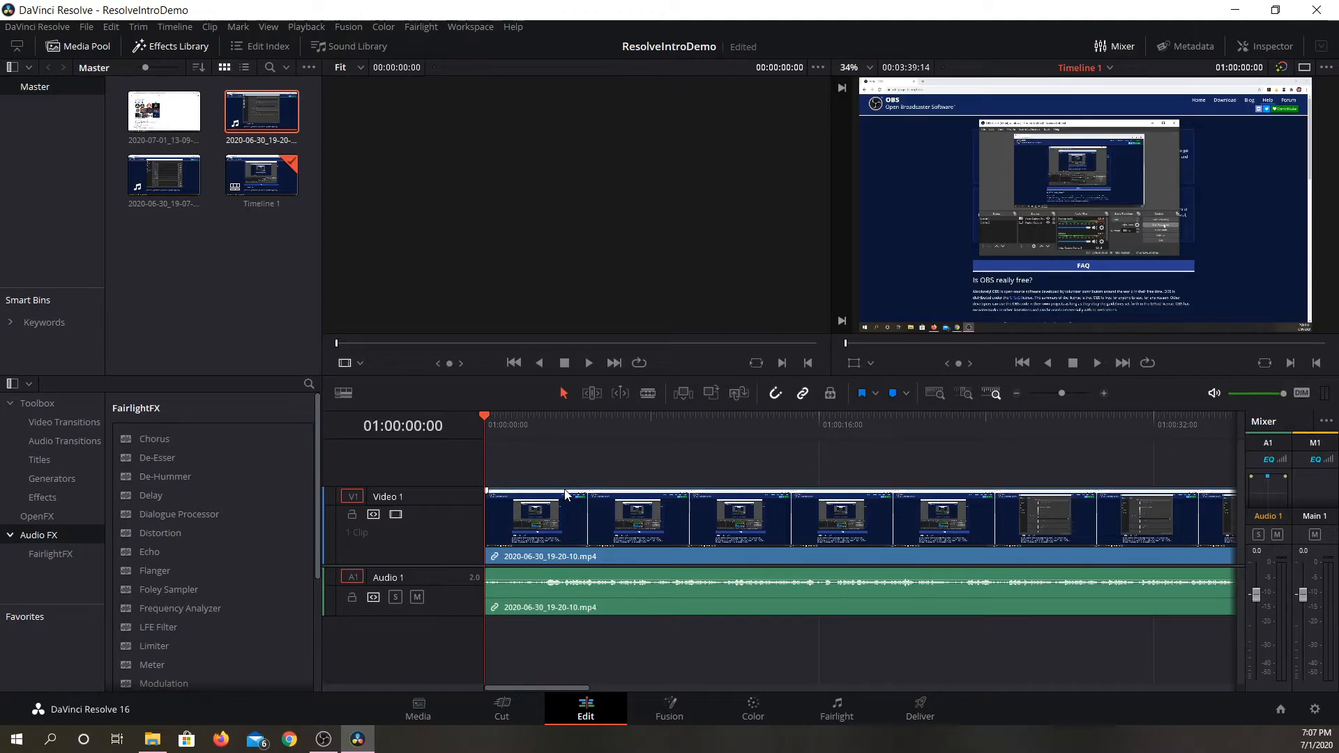
drag(611, 421, 697, 497)
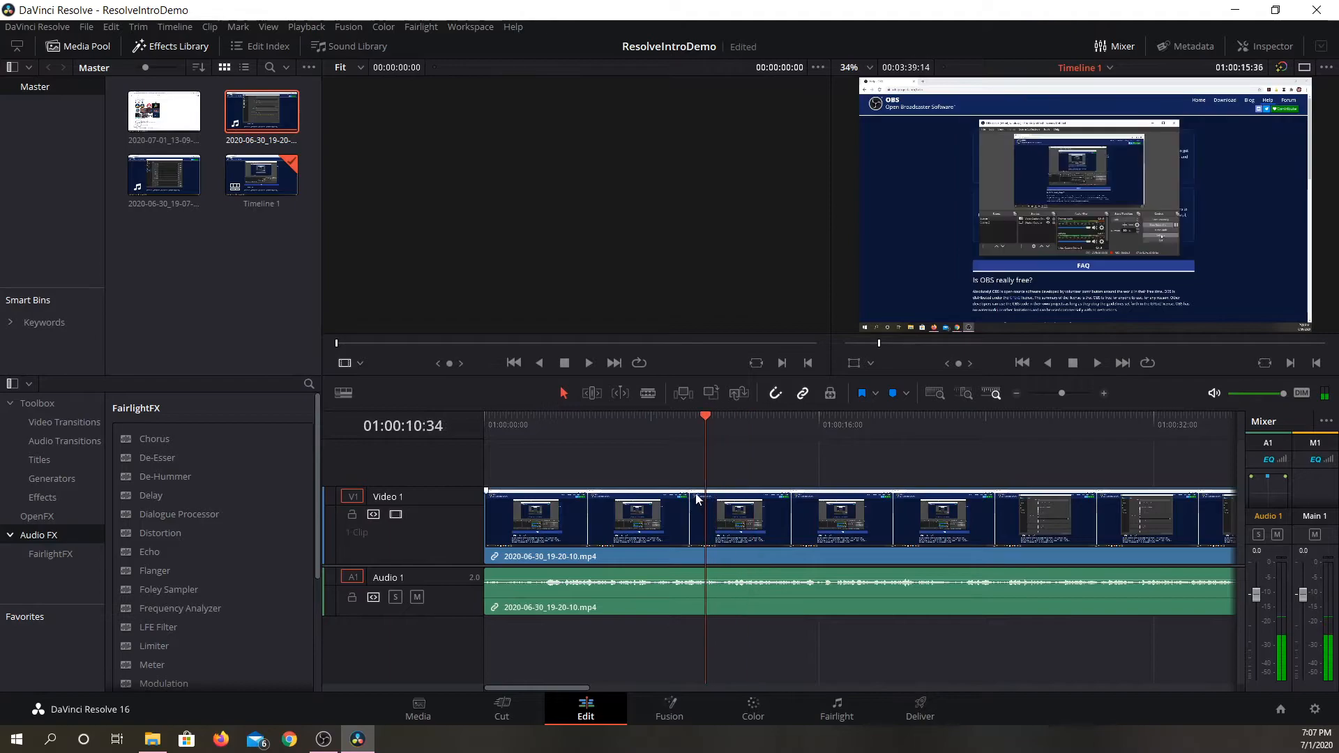
key(space)
key(space)
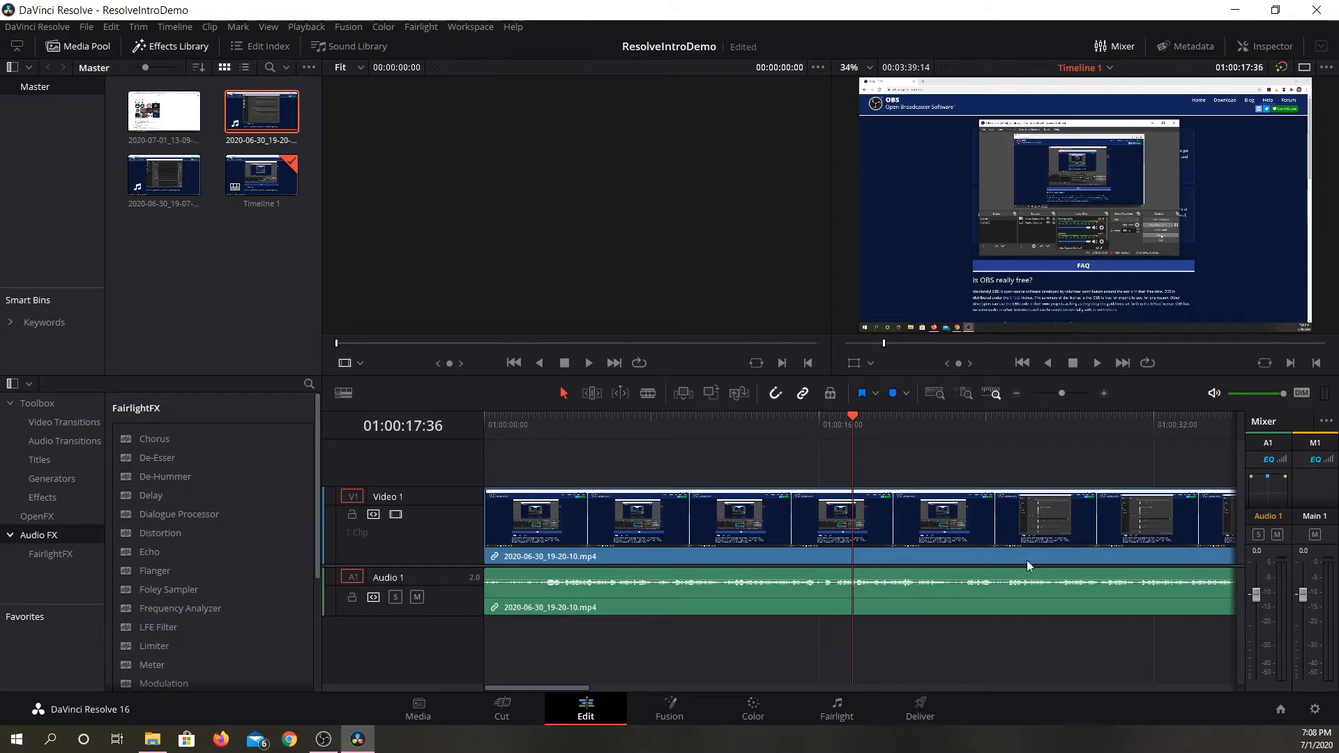
Raise the Audio 1 track level to +6.4 dB and listen to the clip from the timeline's start.
drag(852, 418, 358, 418)
click(875, 610)
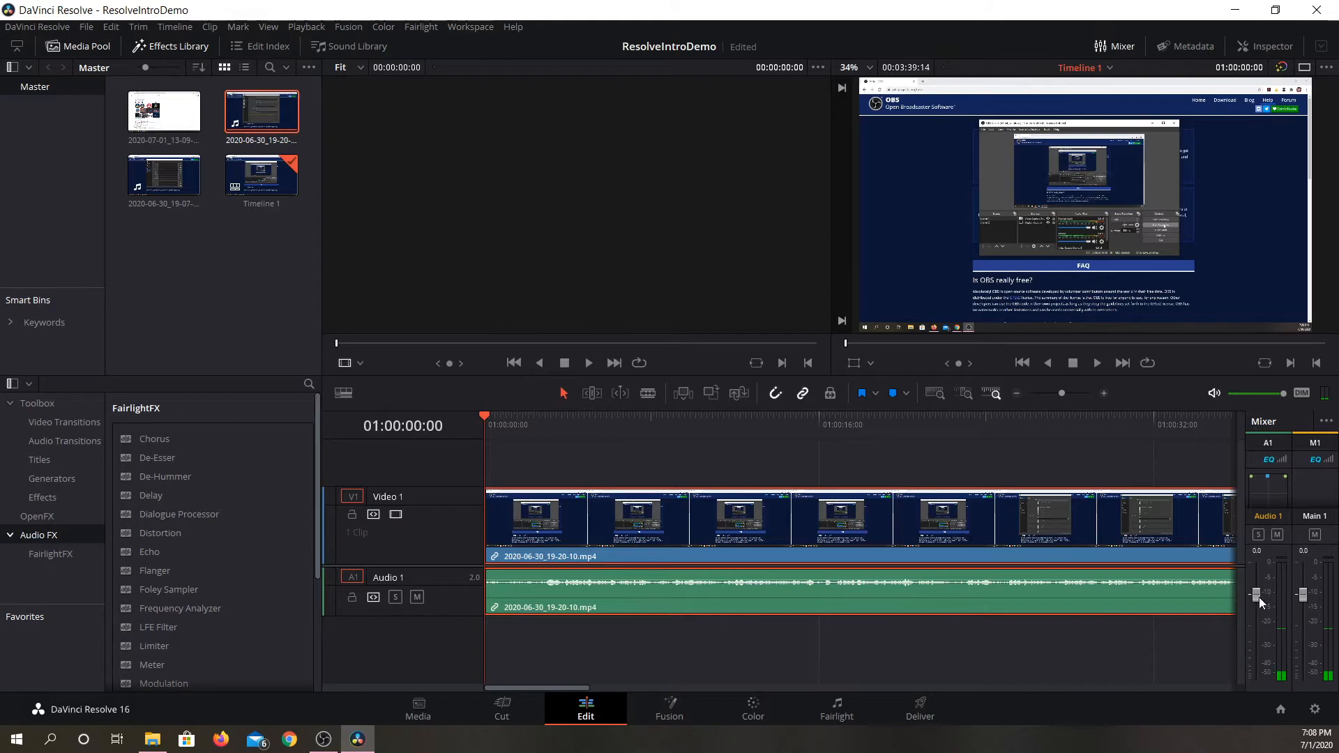
drag(1260, 583, 1260, 579)
key(space)
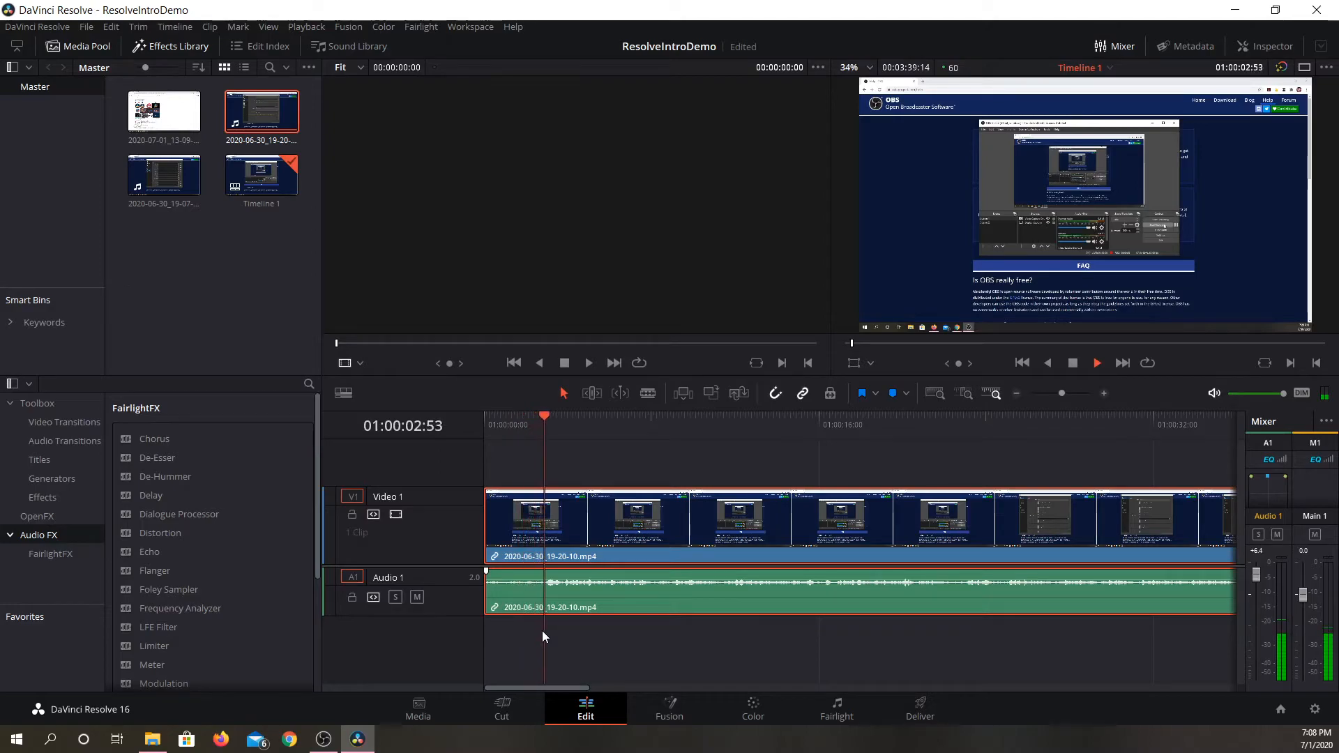
key(space)
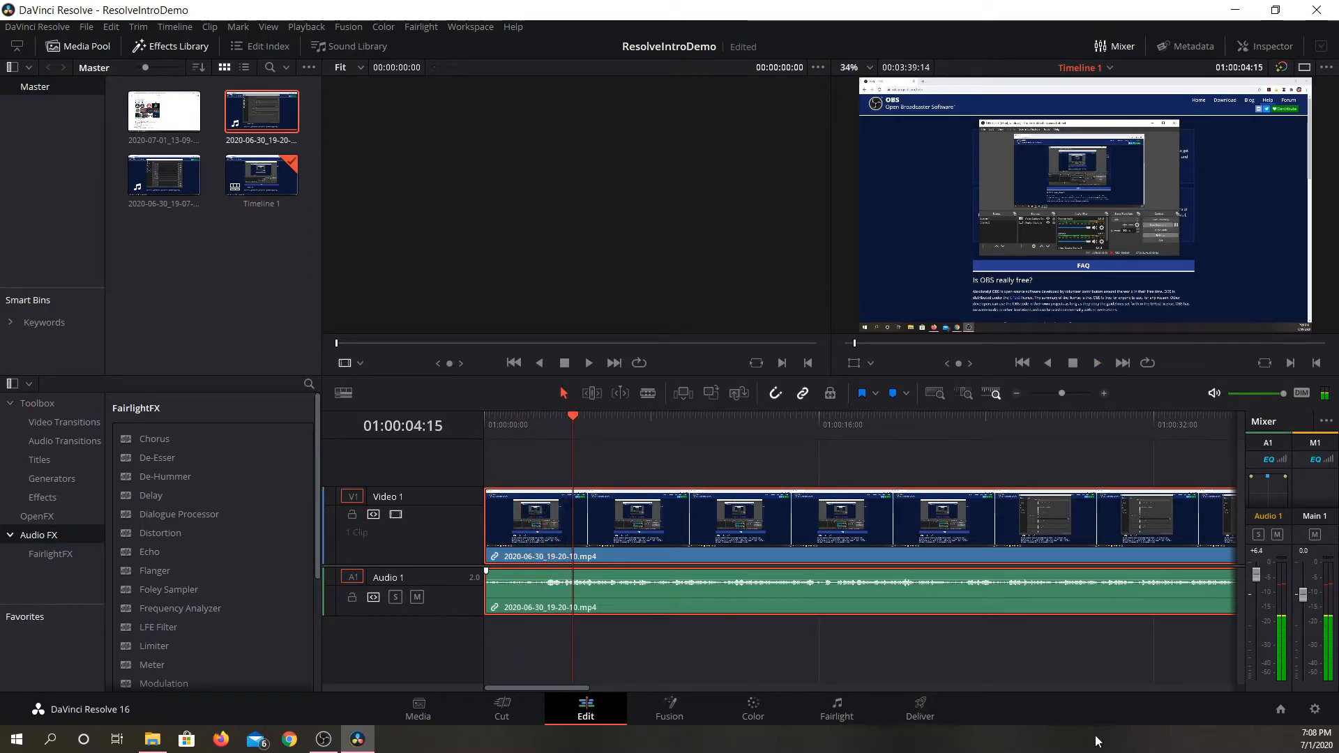
key(space)
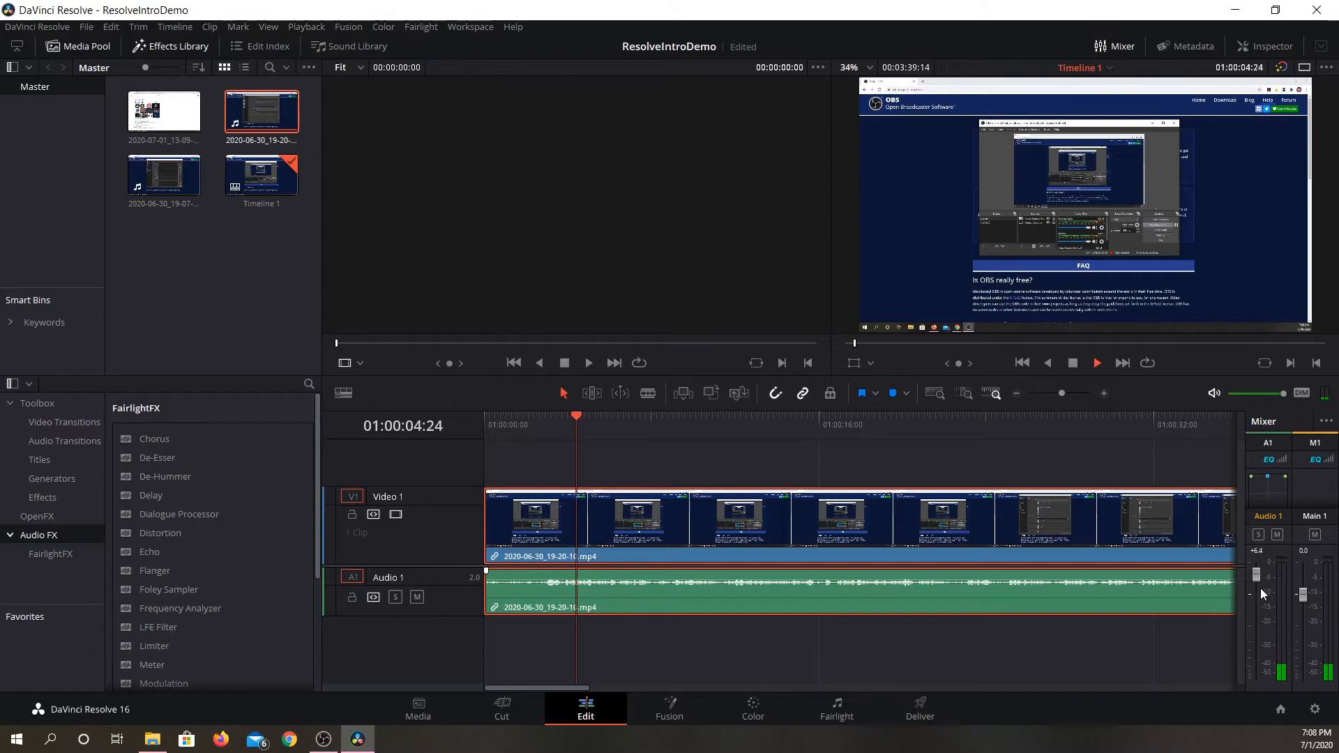
key(space)
Lower the Audio 1 track level to +3.7 dB and listen to the clip's opening section.
drag(1257, 575, 1259, 585)
drag(604, 434, 550, 426)
key(space)
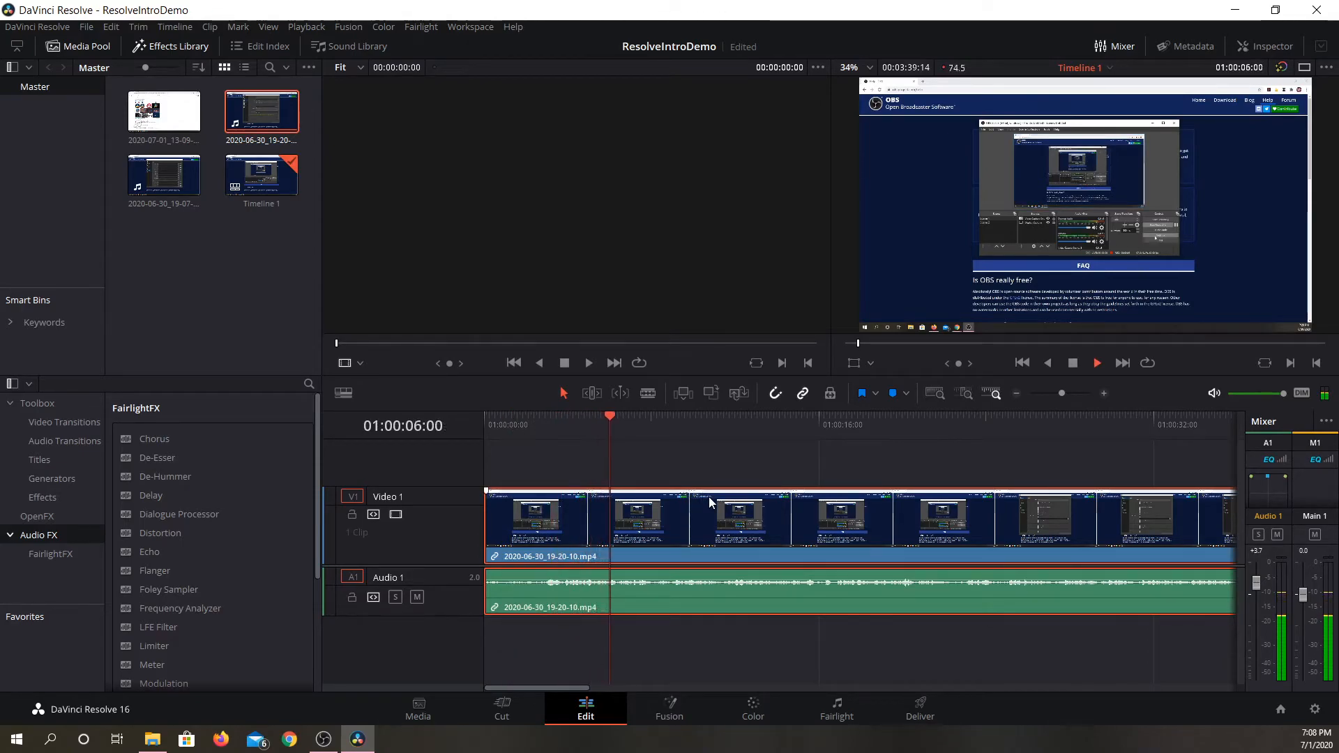
key(space)
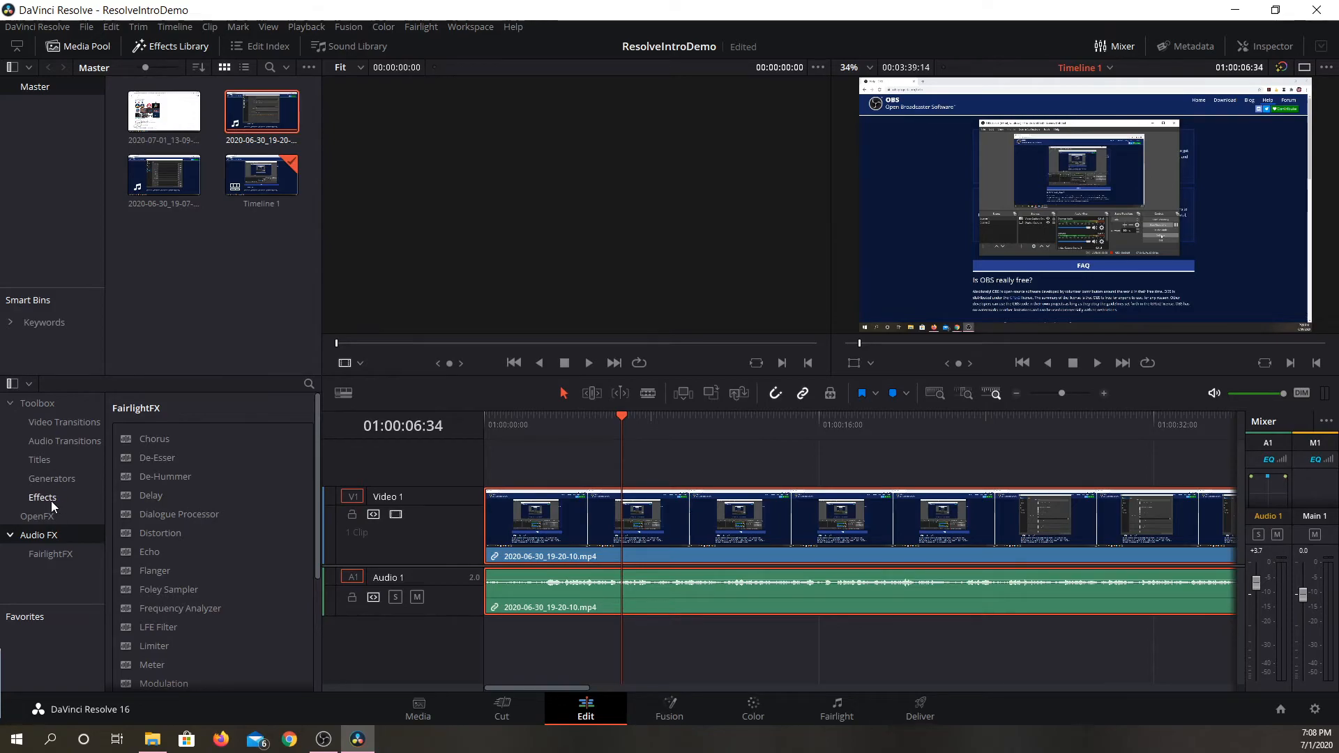
Apply the FairlightFX De-Hummer effect to the 2020-06-30_19-20-10.mp4 audio clip and play back the result.
click(54, 447)
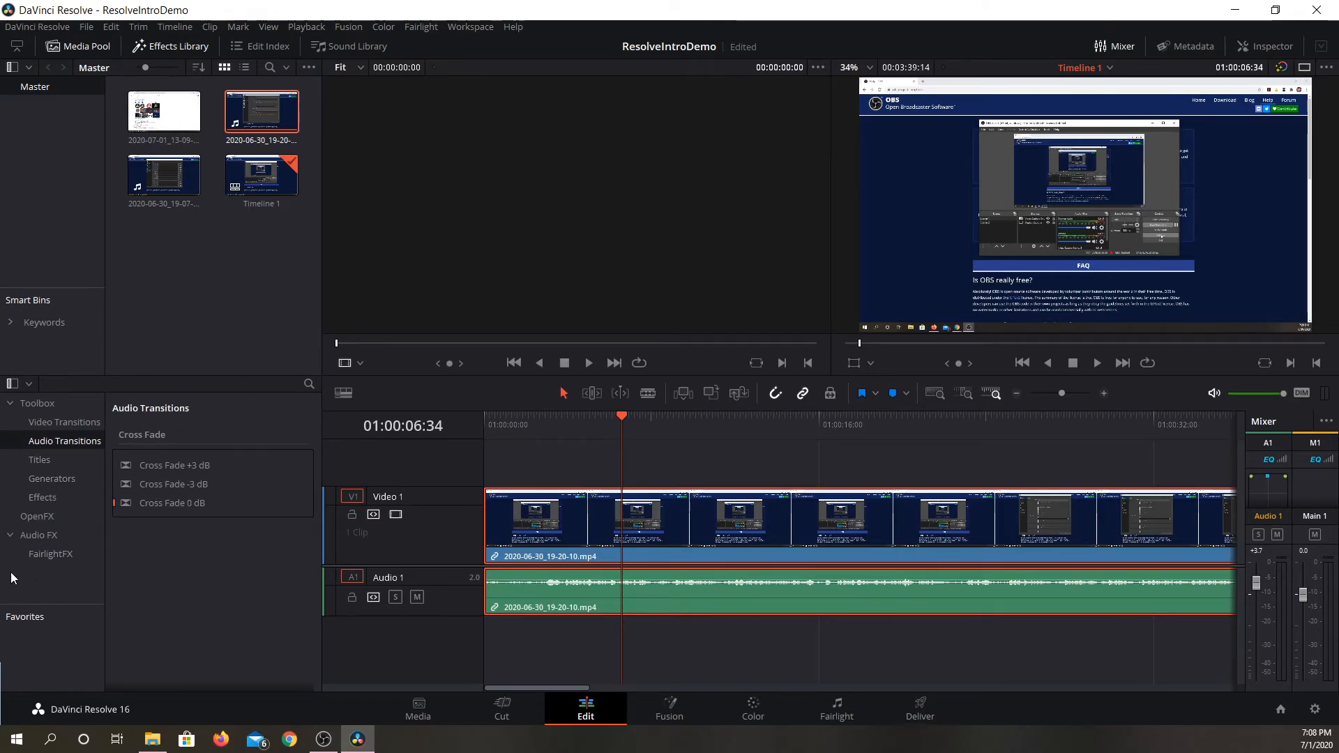
click(14, 535)
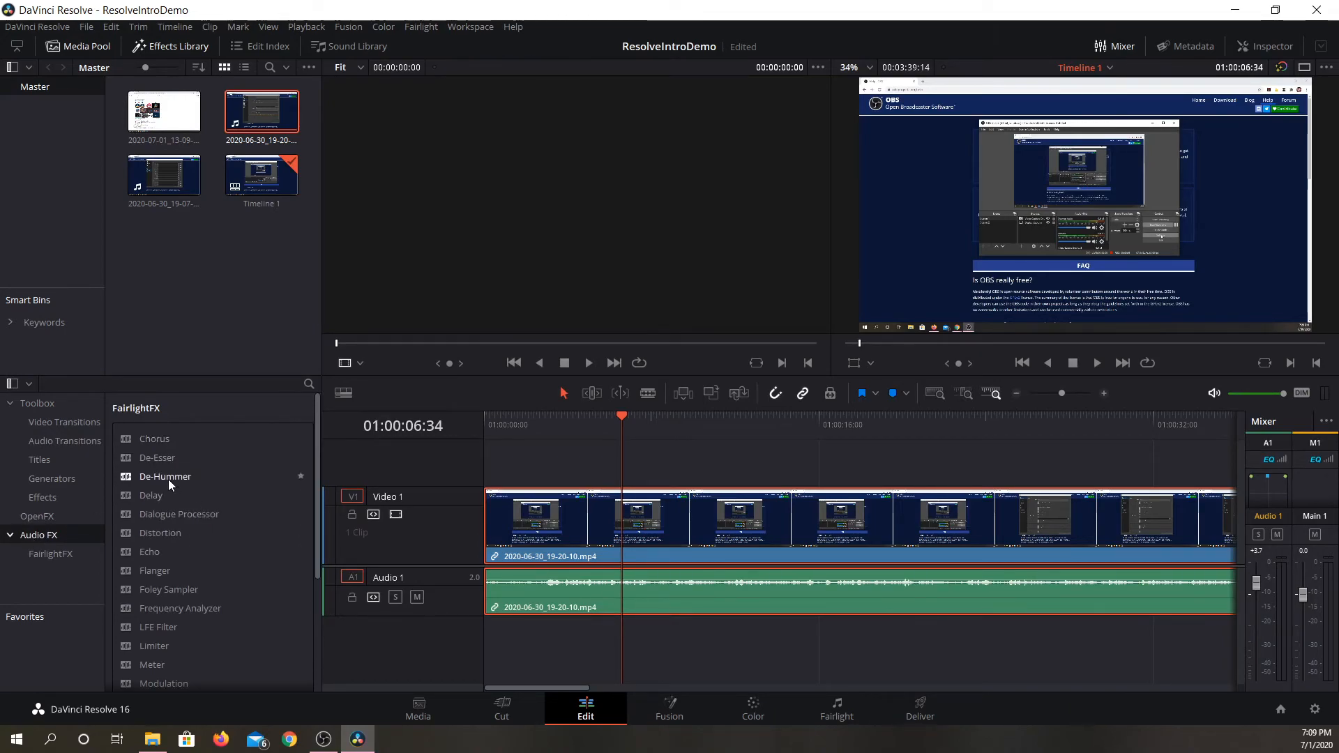
drag(160, 476, 568, 584)
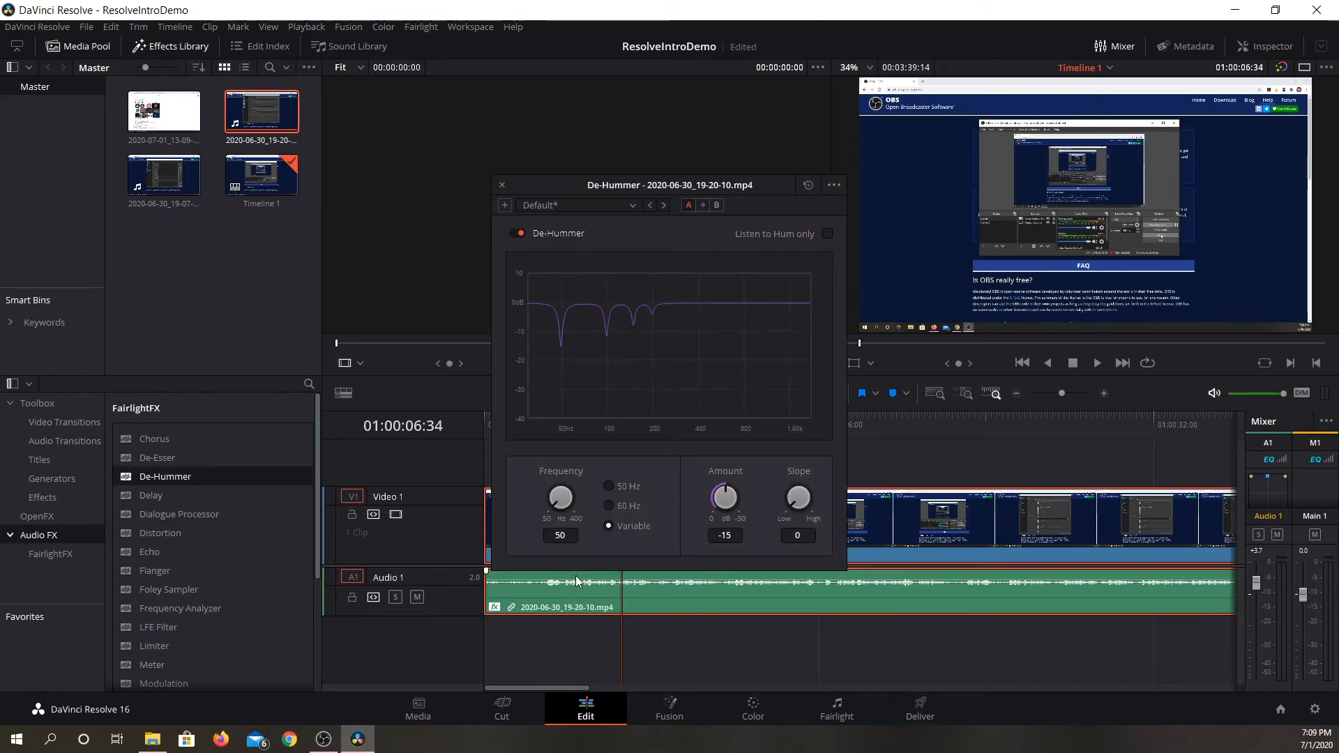
key(space)
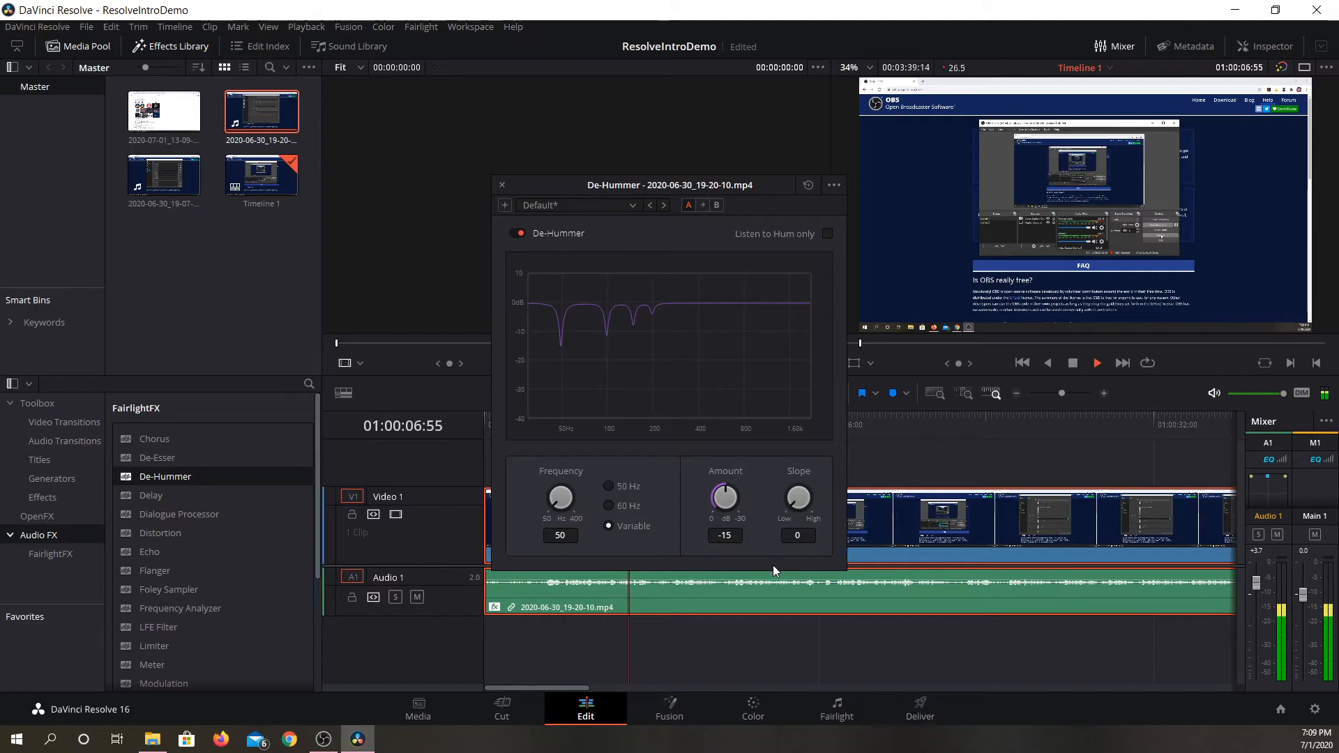
key(space)
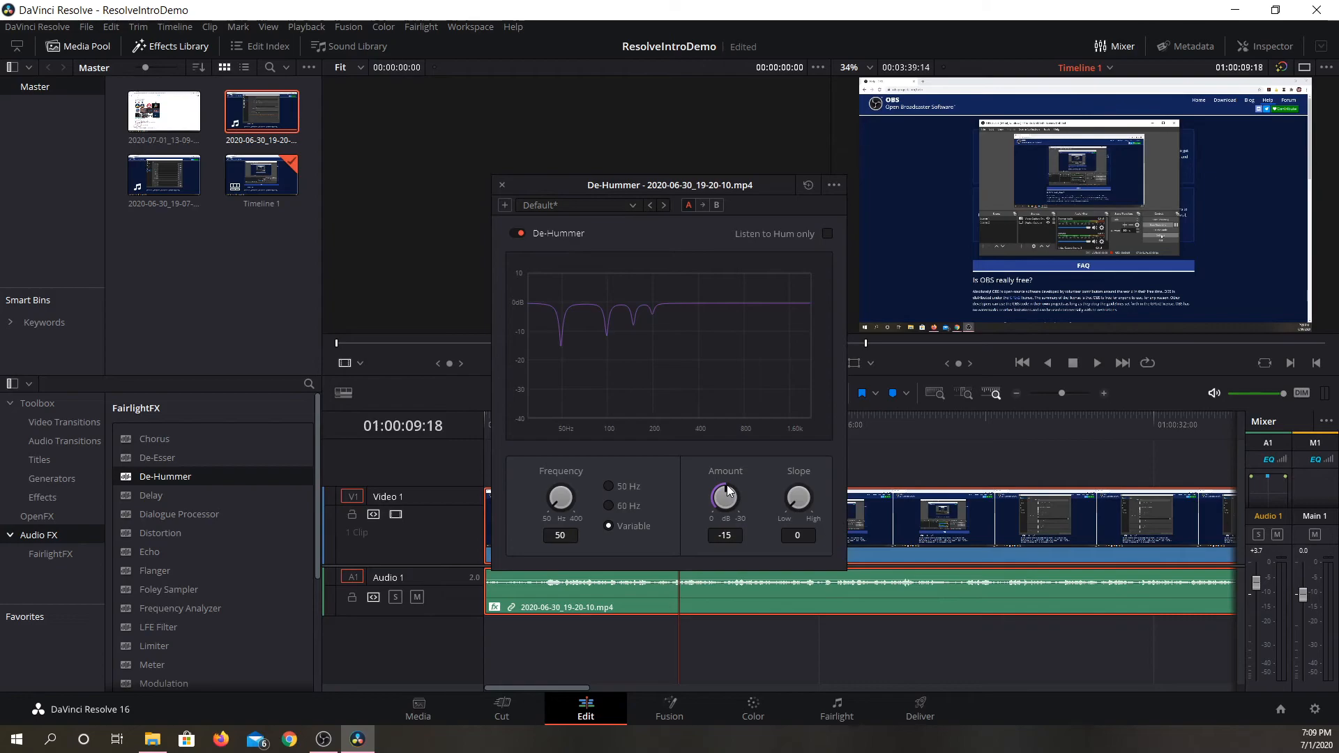
Set the De-Hummer amount to -15.3 dB and frequency to 80 Hz, listen to the result, and close the effect settings.
mouse_move(726, 488)
mouse_down()
mouse_move(746, 516)
mouse_move(706, 501)
mouse_move(713, 470)
mouse_move(731, 467)
mouse_up()
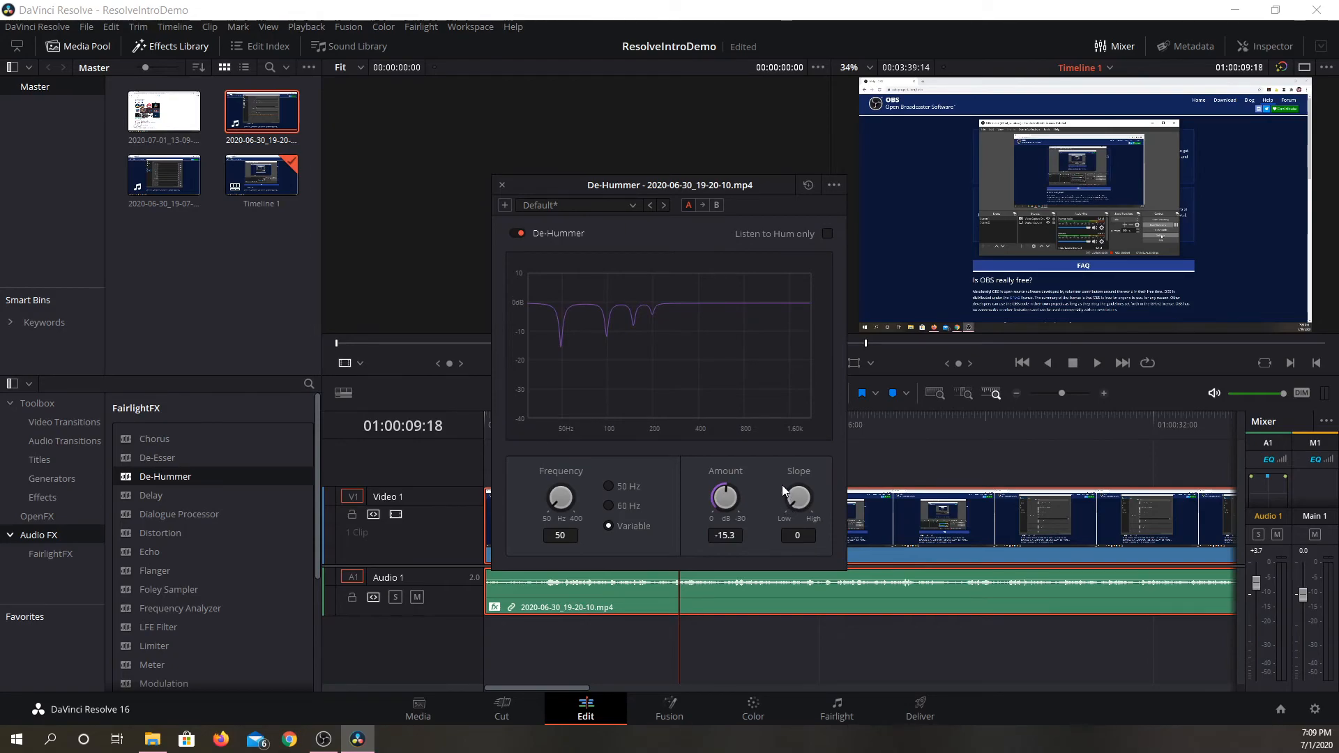
drag(552, 480, 521, 345)
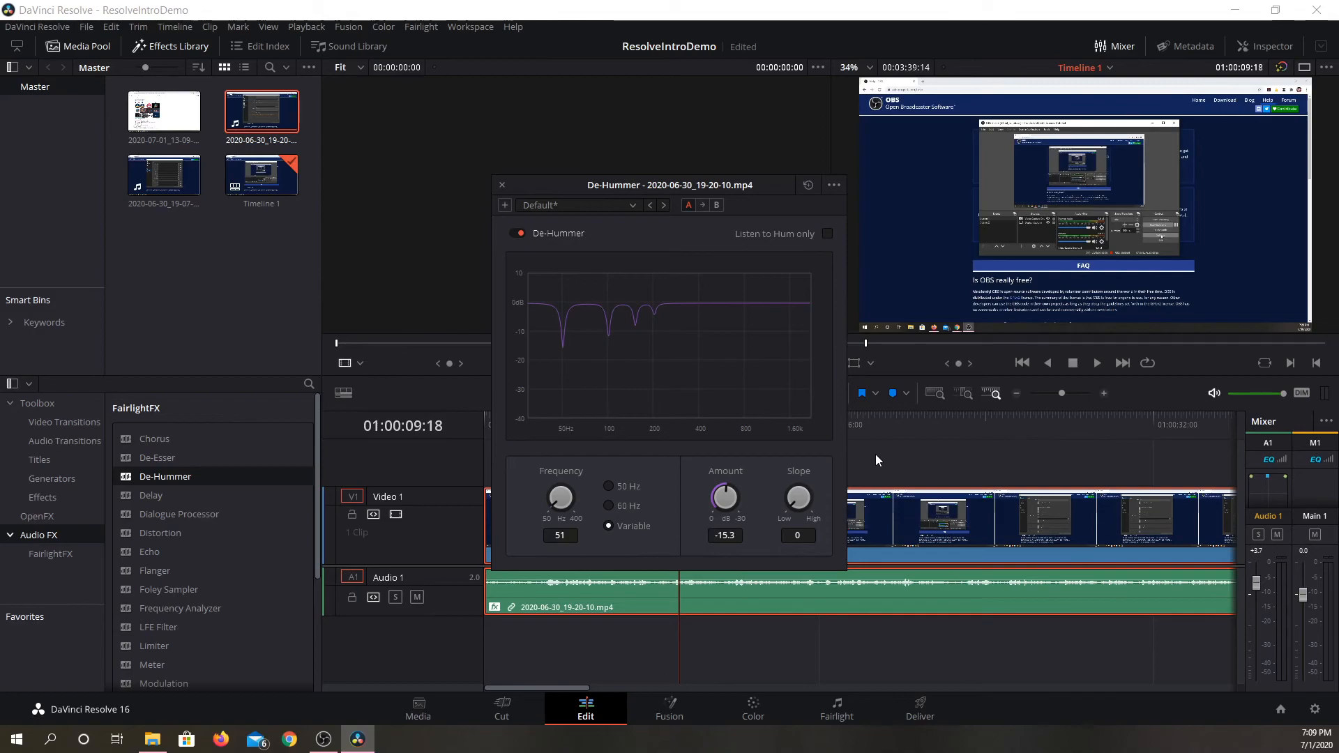
key(space)
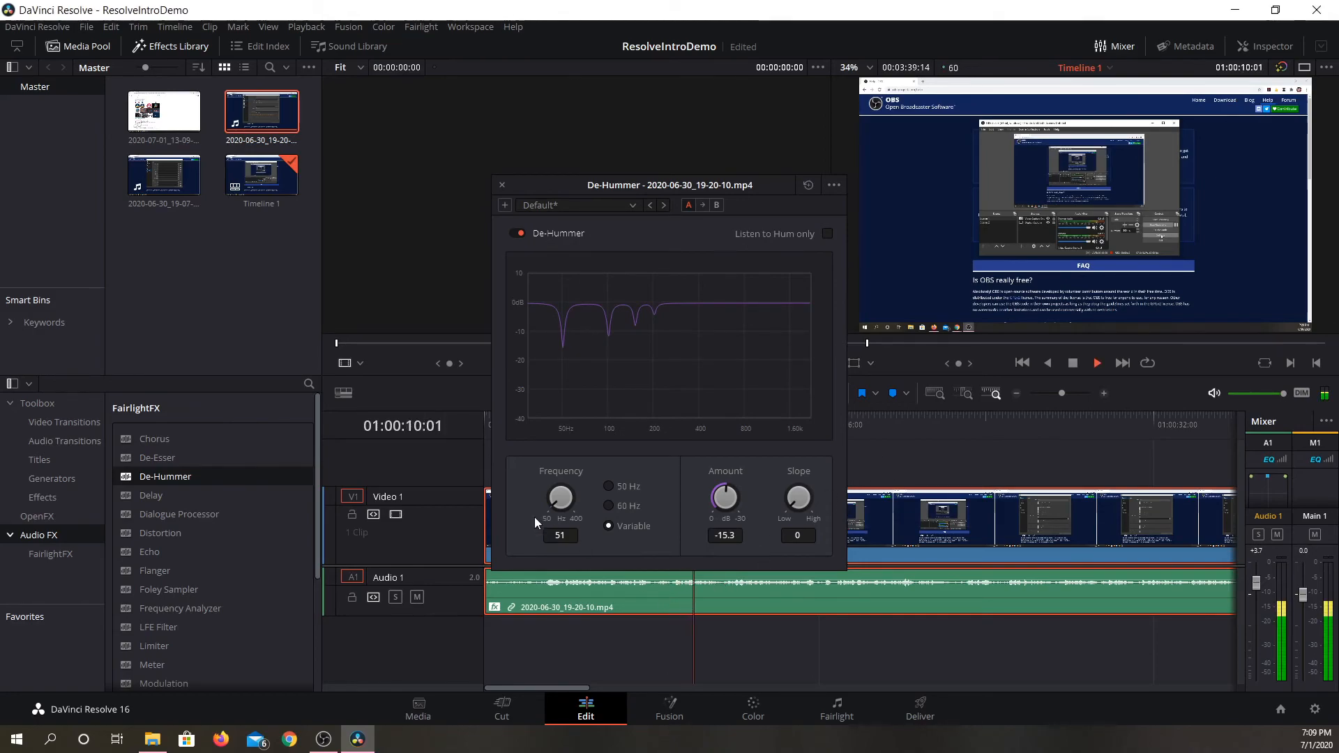
drag(550, 505, 588, 475)
key(space)
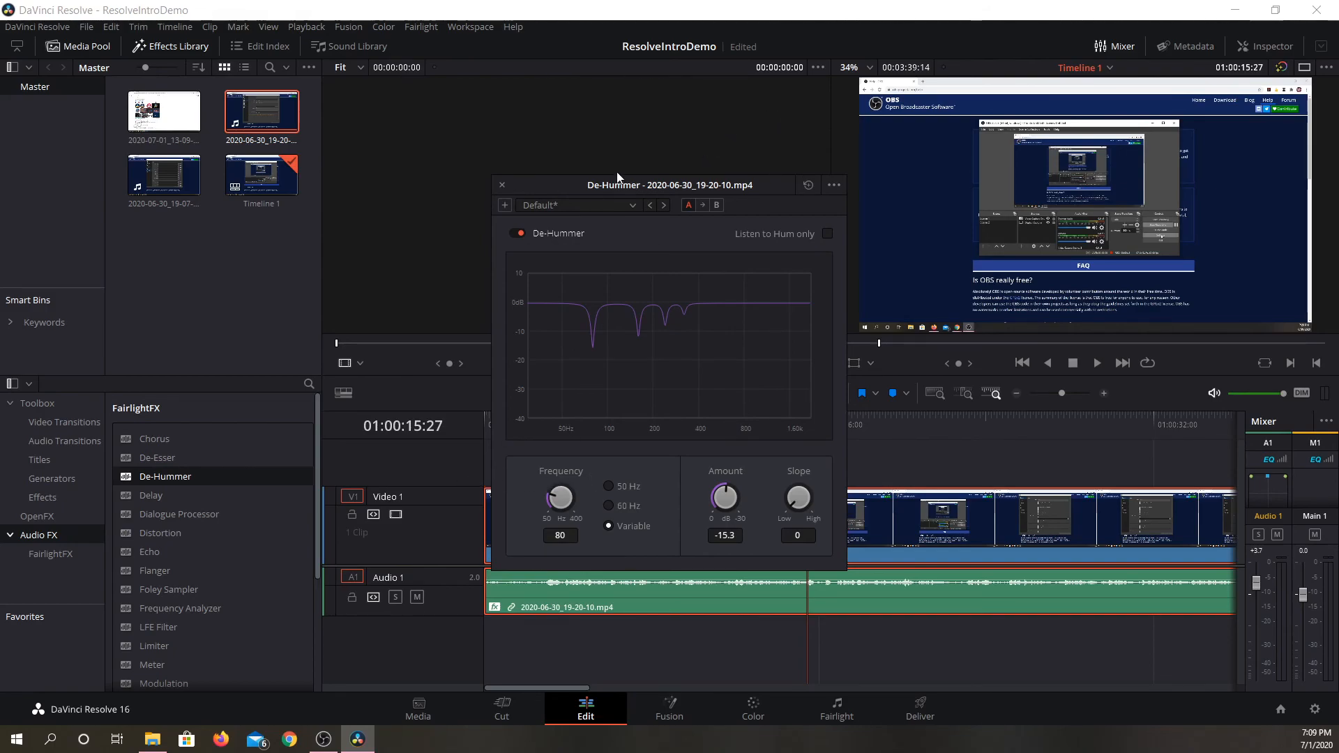
click(502, 185)
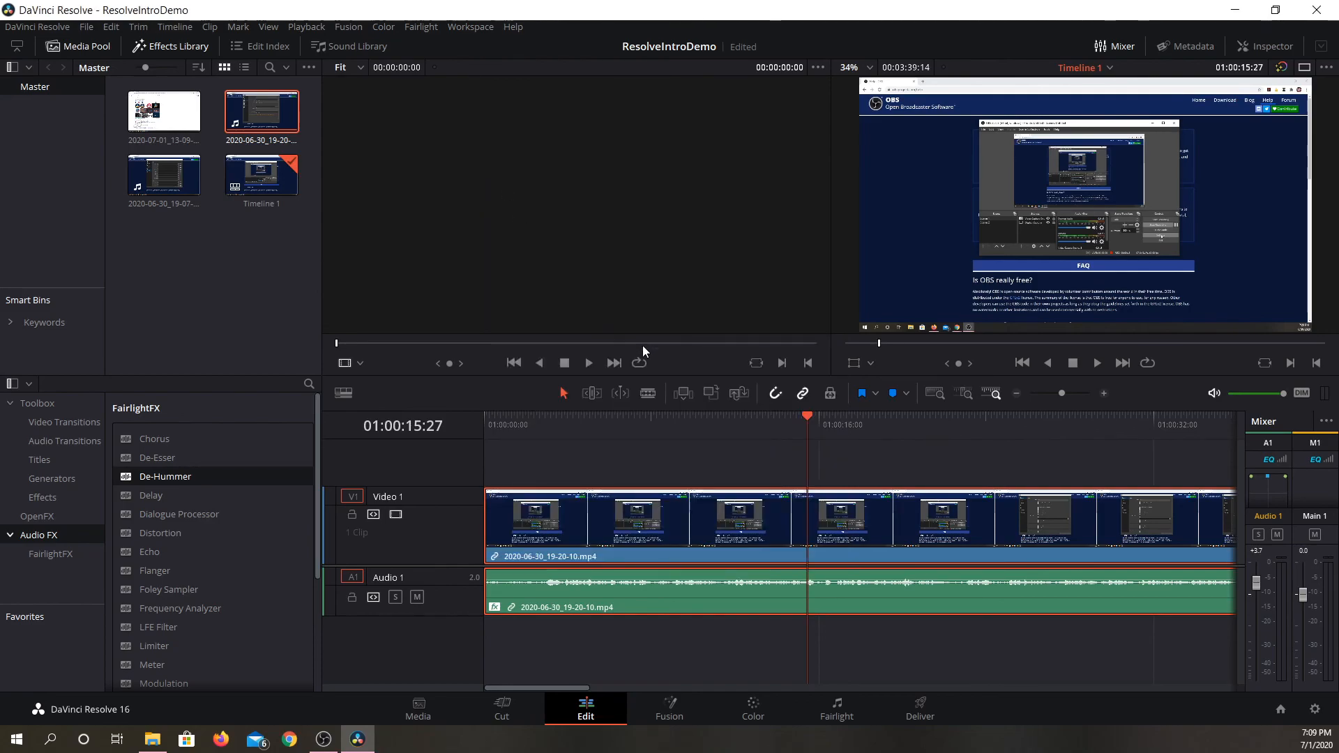